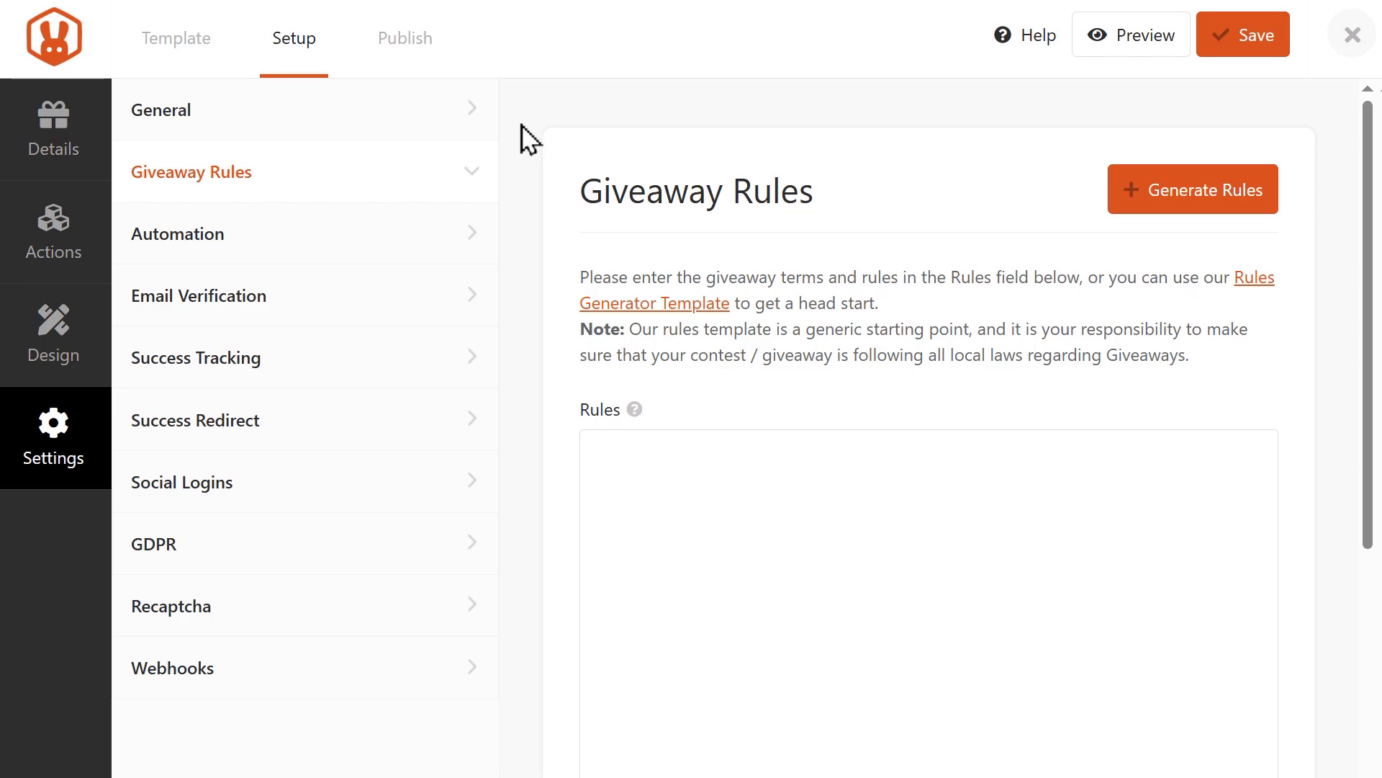
{"action": "mouse_move", "coordinate": [492, 123]}
{"action": "left_mouse_down"}
{"action": "mouse_move", "coordinate": [536, 353]}
{"action": "mouse_move", "coordinate": [528, 416]}
{"action": "left_mouse_up"}
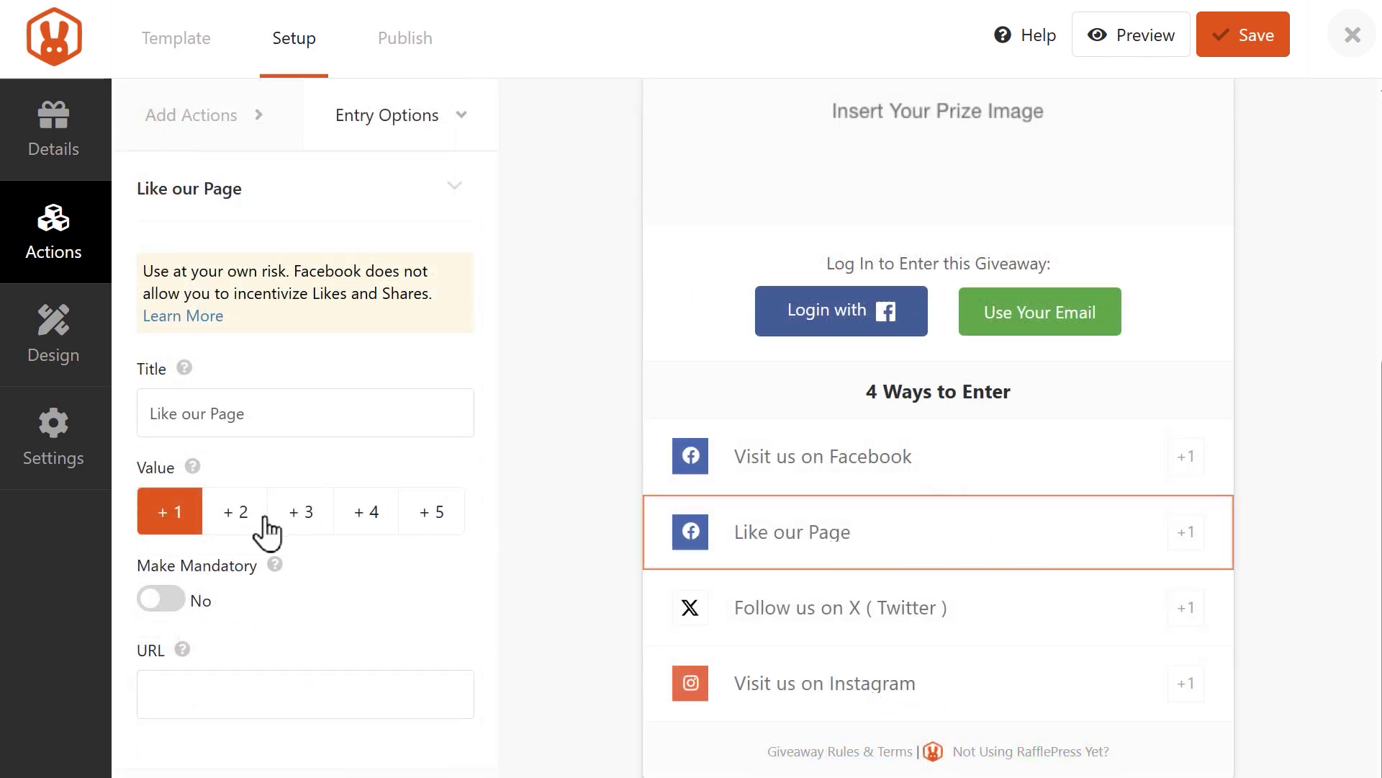
Step: Try the Like our Page entry at +2 through +5, then set it back to +1
{"action": "left_click", "coordinate": [235, 524]}
{"action": "left_click", "coordinate": [301, 529]}
{"action": "left_click", "coordinate": [366, 529]}
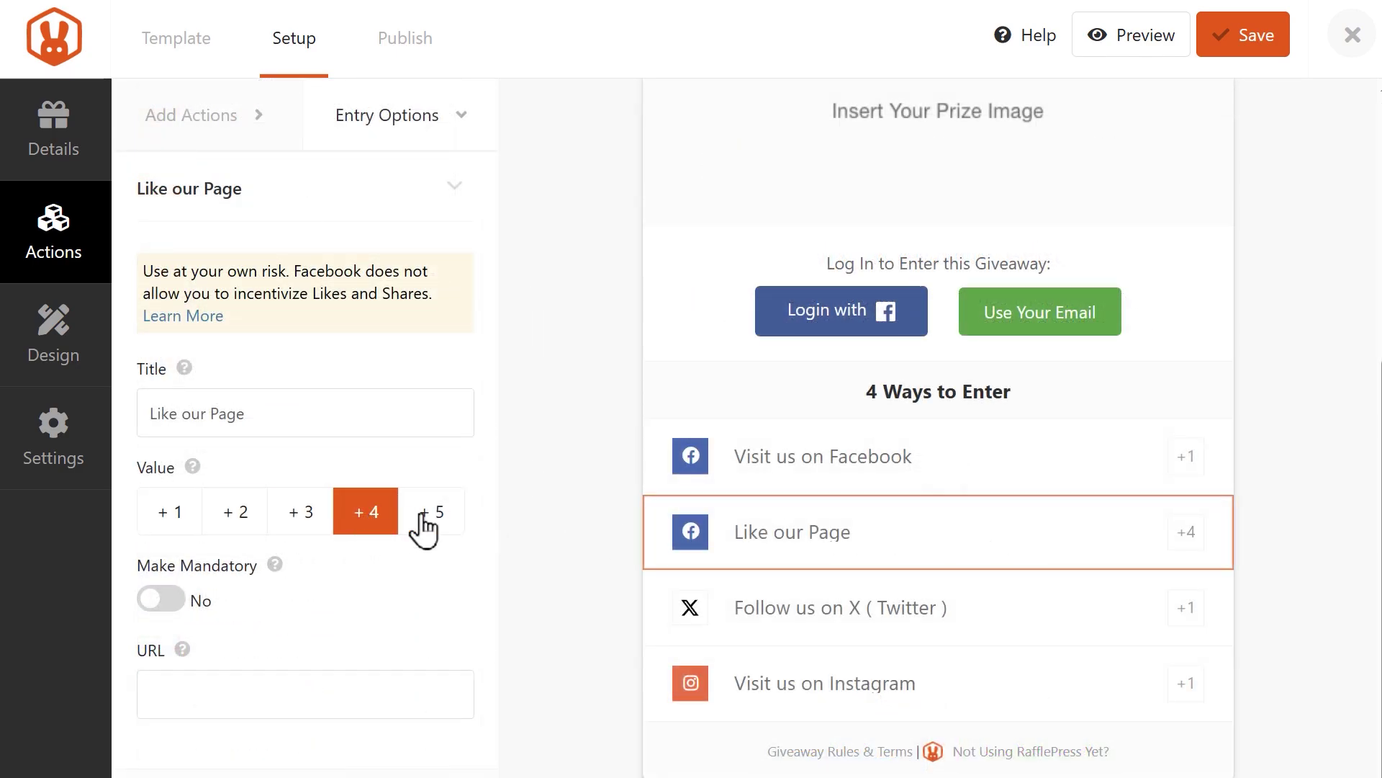
{"action": "left_click", "coordinate": [428, 527]}
{"action": "left_click", "coordinate": [184, 529]}
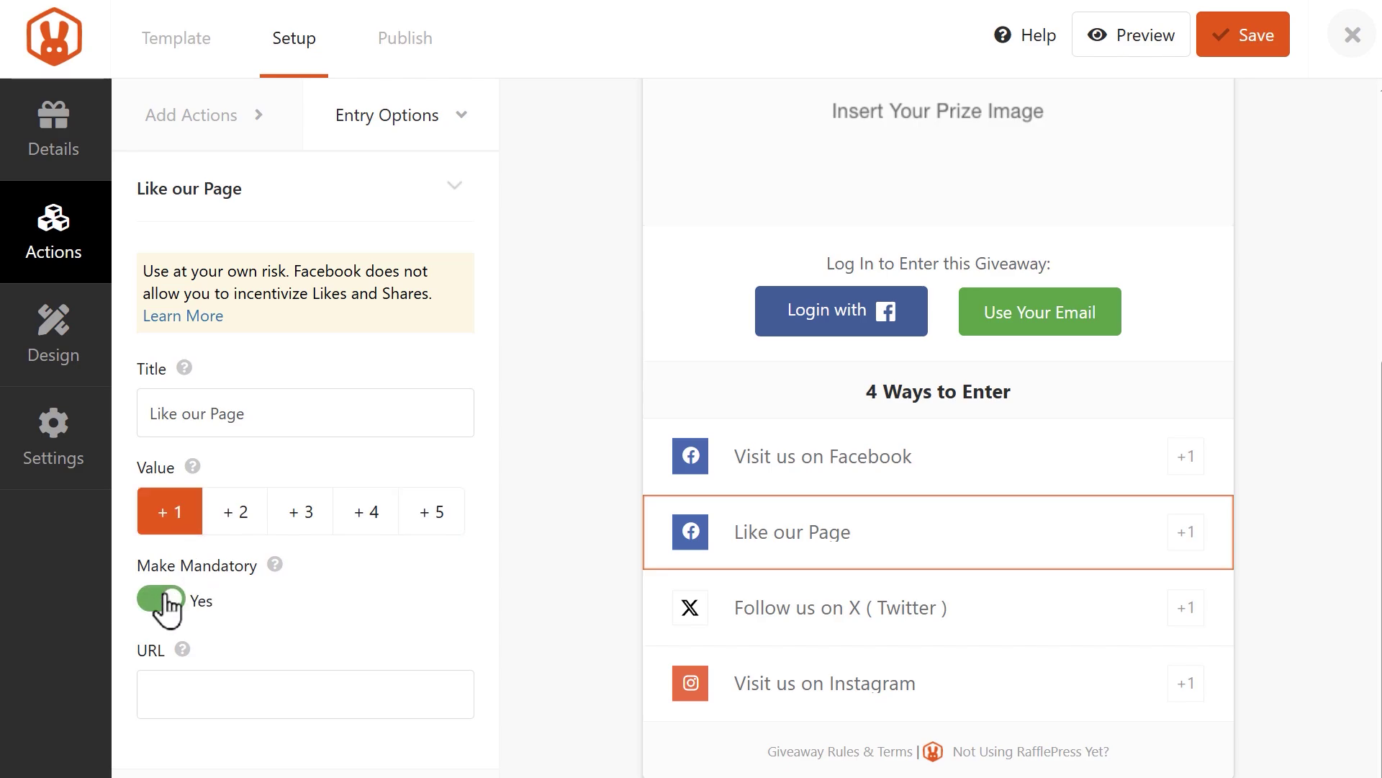
Step: Review the Design layout, font and button colour options, keeping Header/Text/Image and Helvetica
{"action": "left_click", "coordinate": [22, 344]}
{"action": "left_click", "coordinate": [373, 234]}
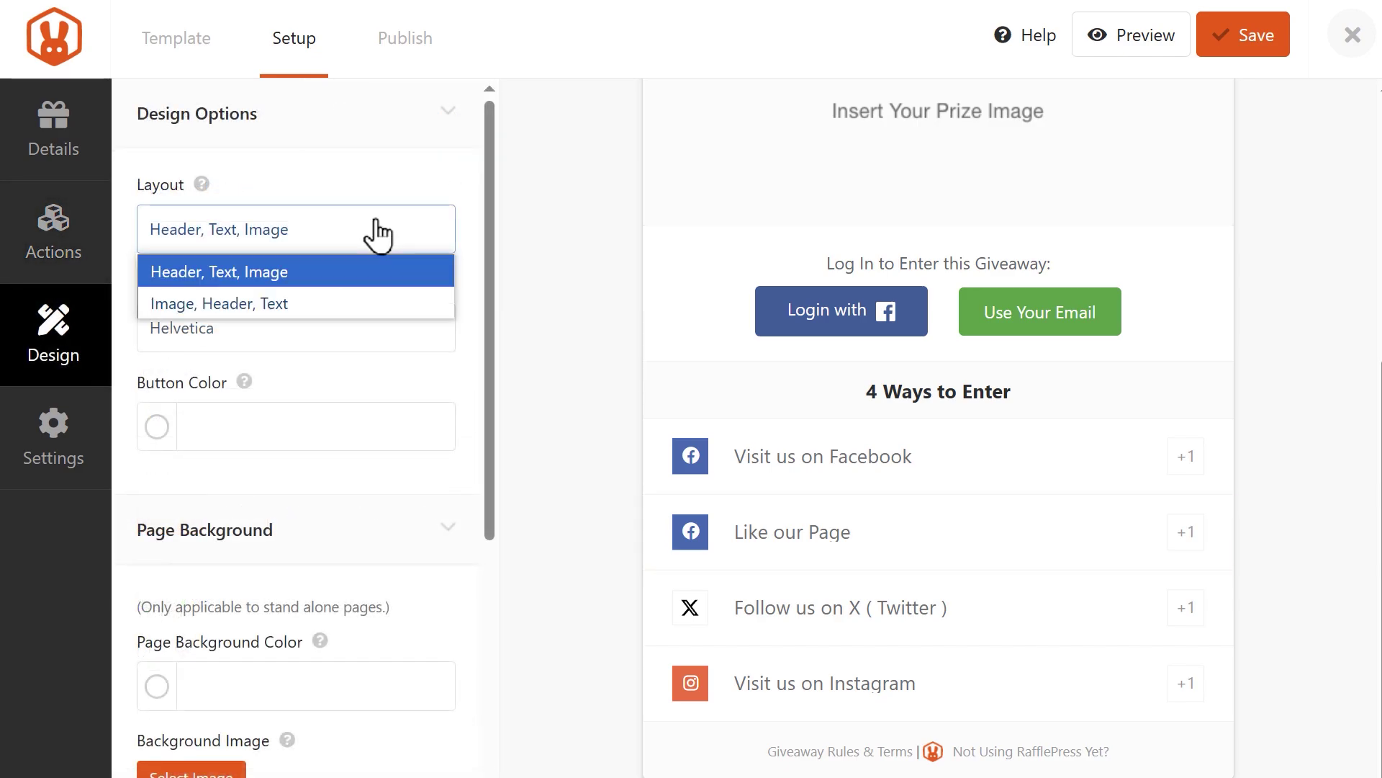
{"action": "left_click", "coordinate": [387, 207]}
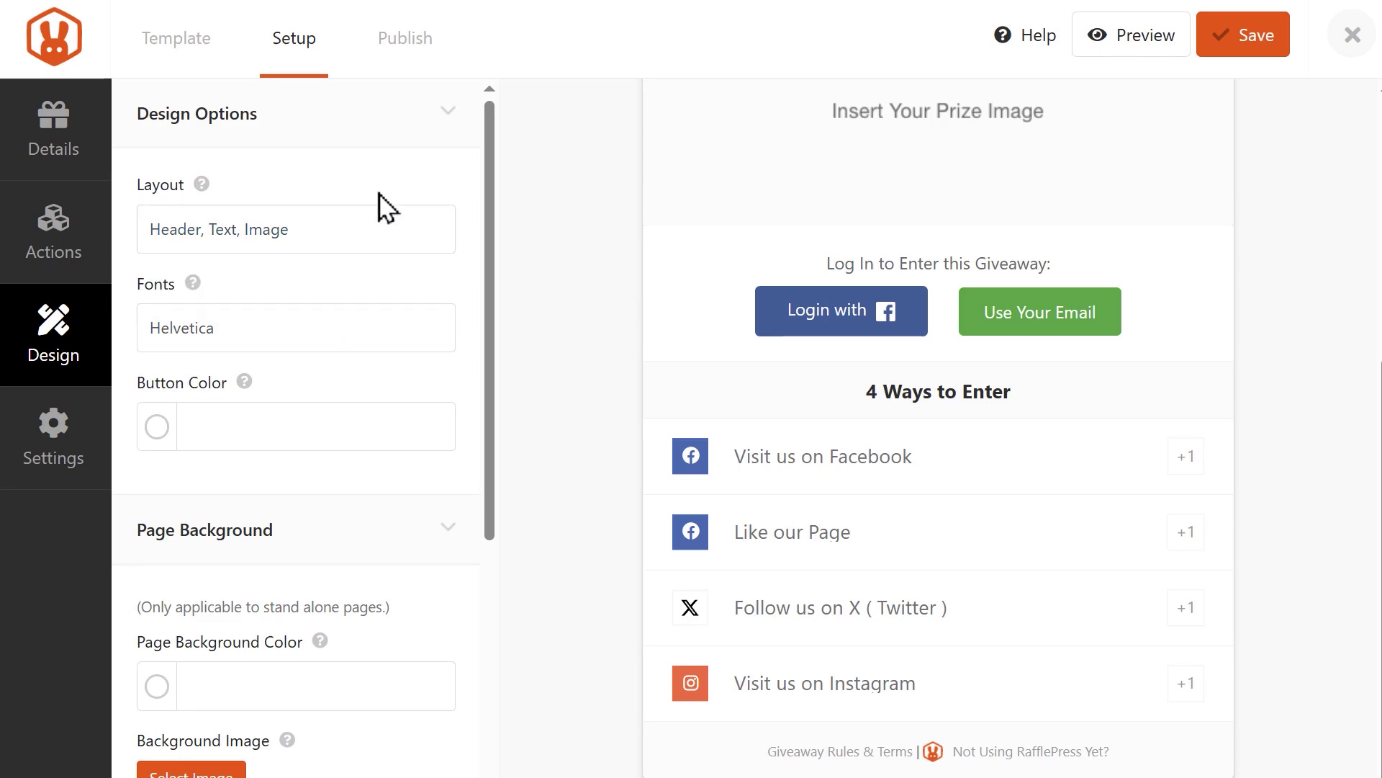
{"action": "left_click", "coordinate": [357, 342]}
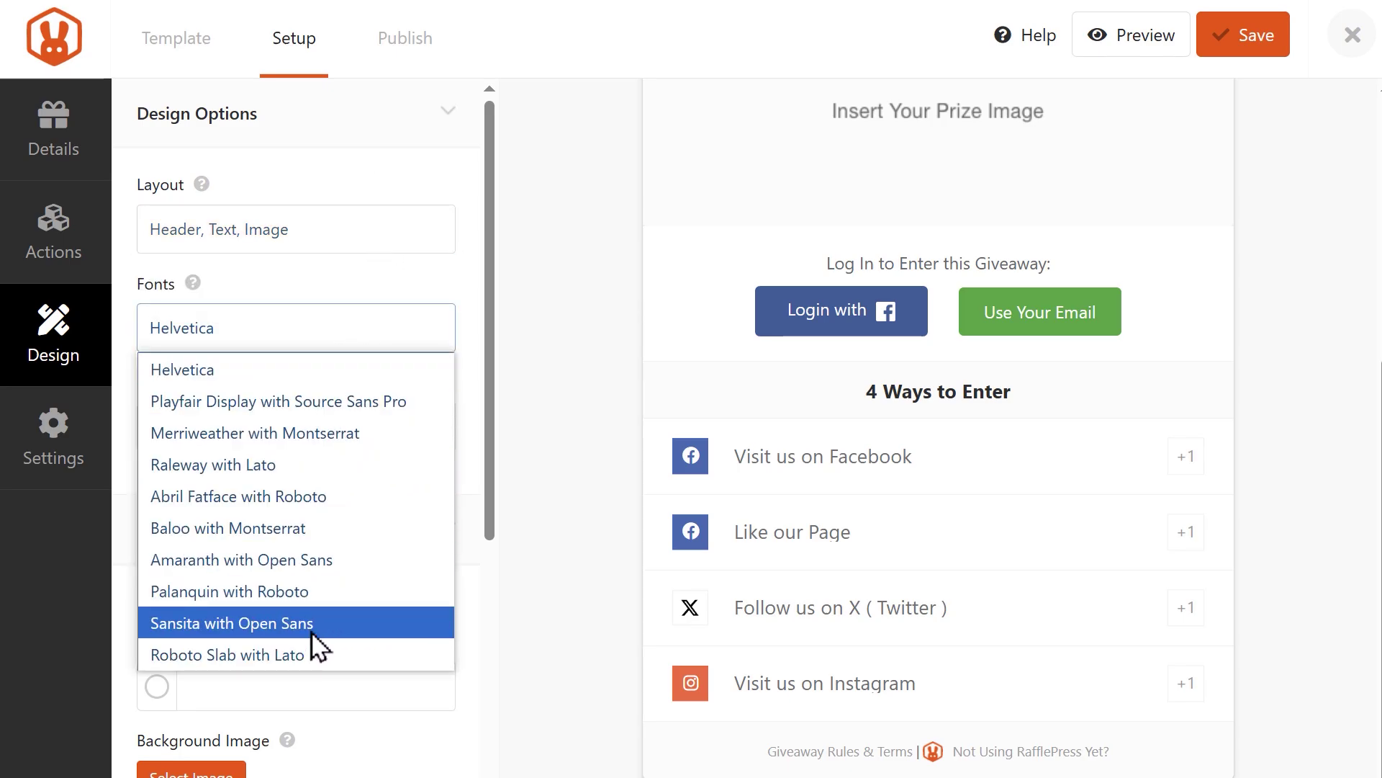
{"action": "left_click", "coordinate": [356, 288]}
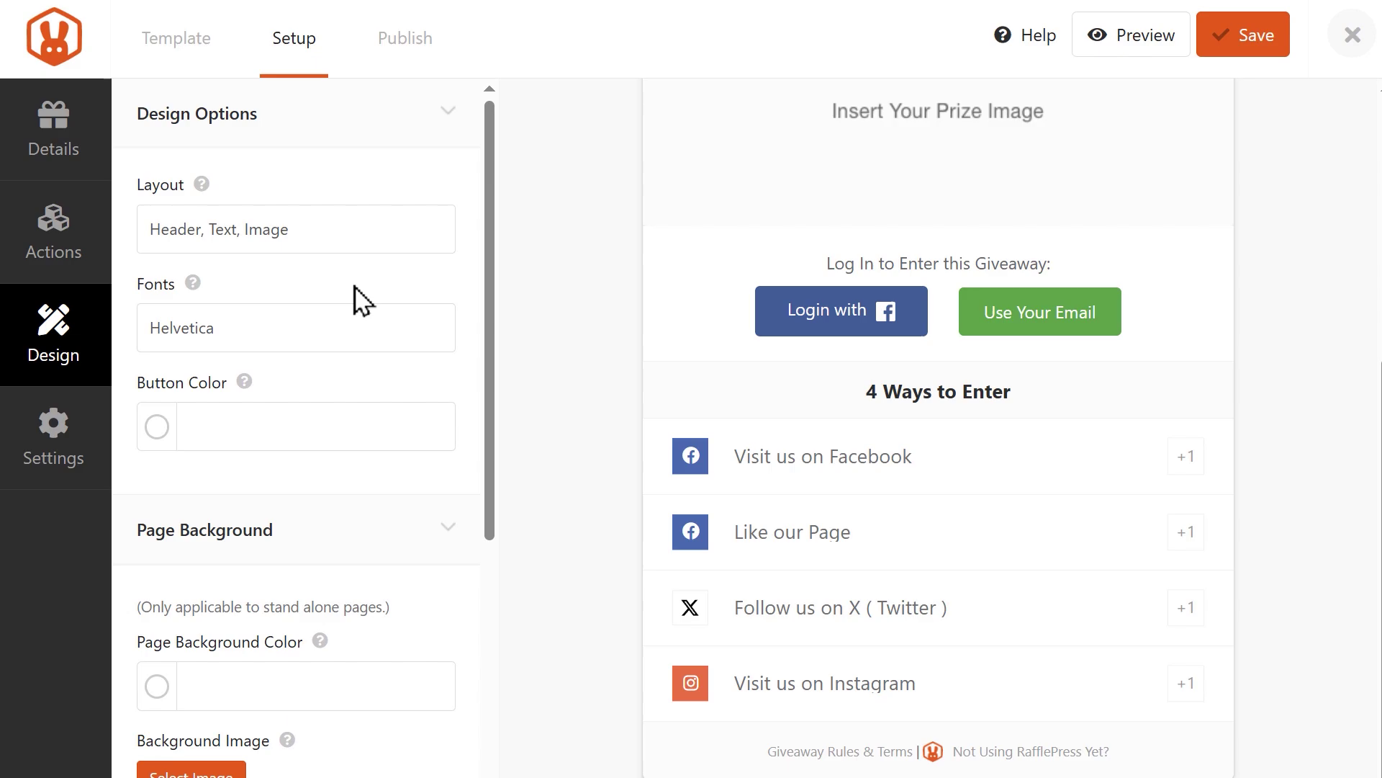
{"action": "left_click", "coordinate": [164, 435]}
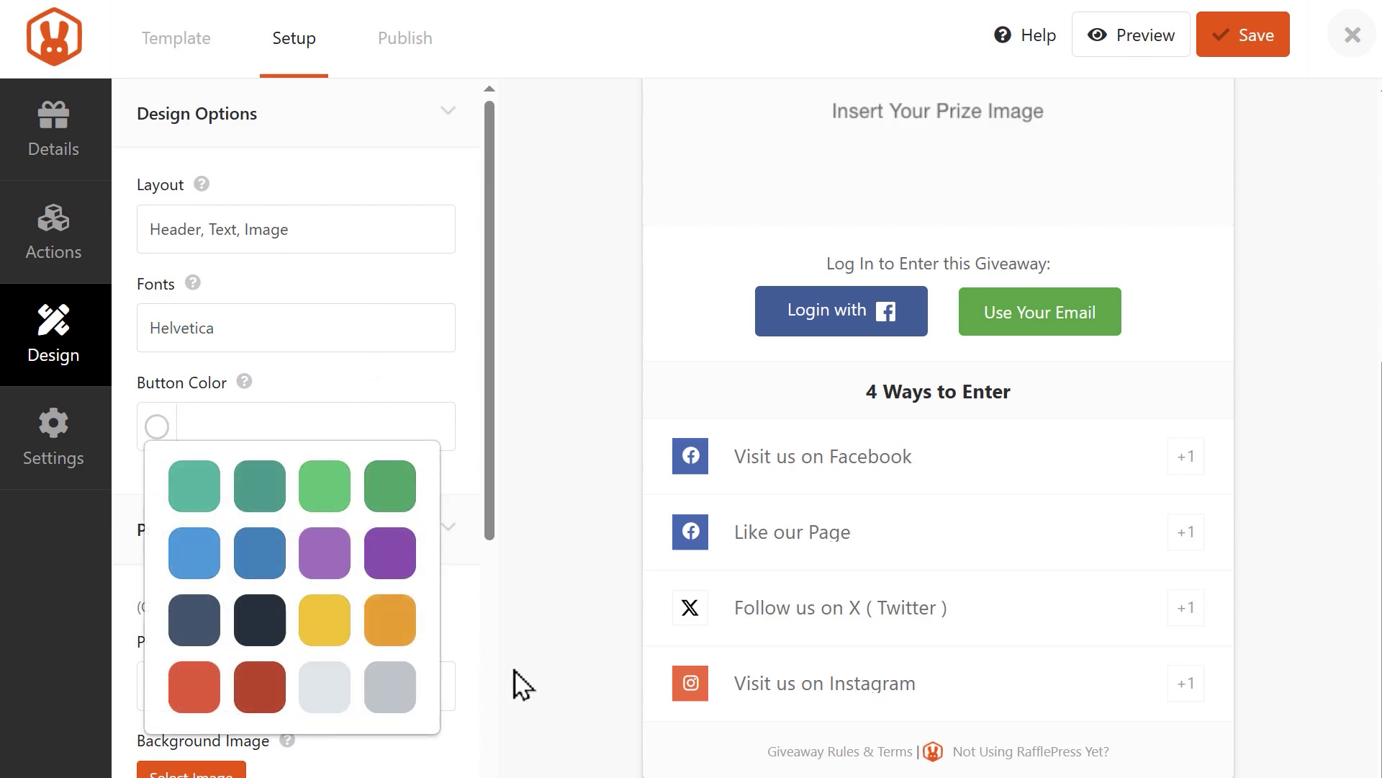
{"action": "left_click", "coordinate": [549, 669]}
{"action": "left_click_drag", "start_coordinate": [491, 508], "coordinate": [519, 741]}
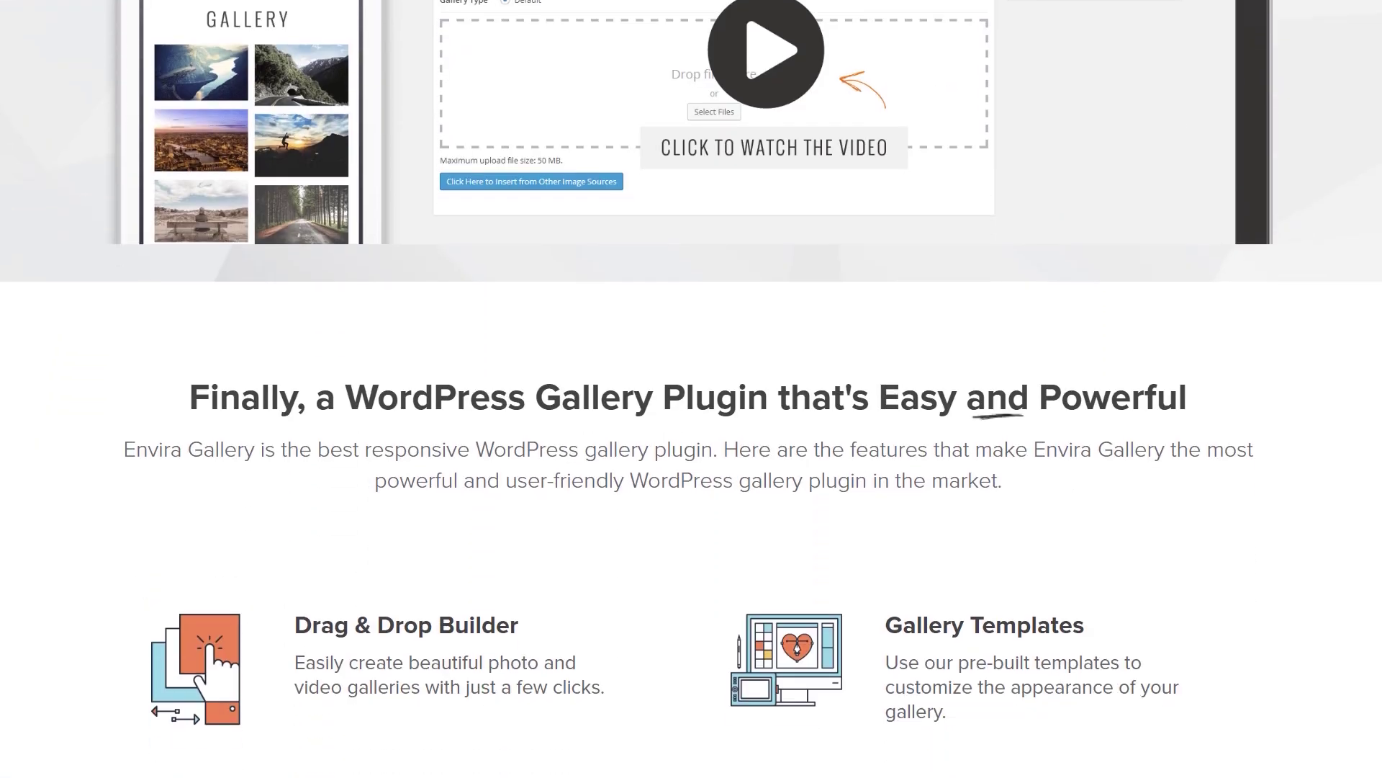
{"action": "scroll", "coordinate": [691, 389], "scroll_direction": "down", "scroll_amount": 3}
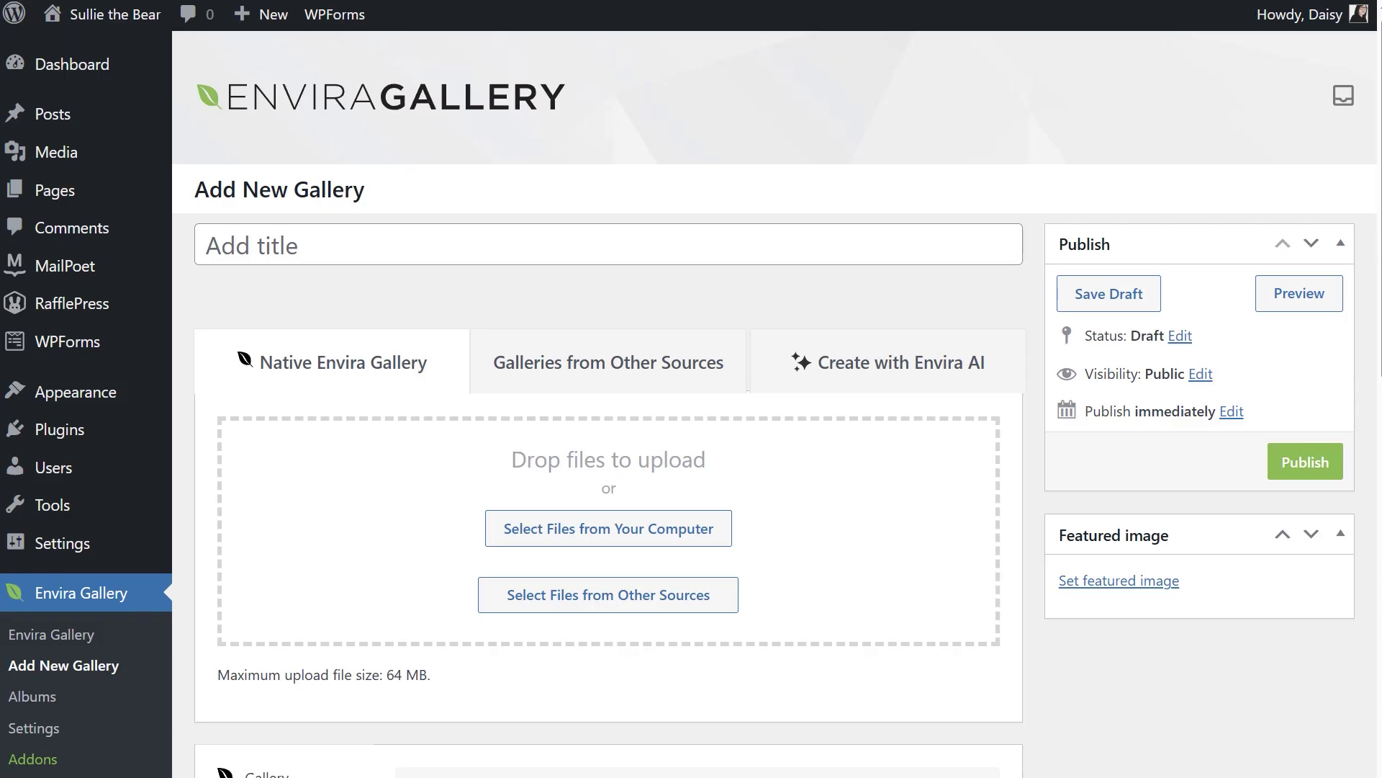
{"action": "scroll", "coordinate": [691, 432], "scroll_direction": "down", "scroll_amount": 2}
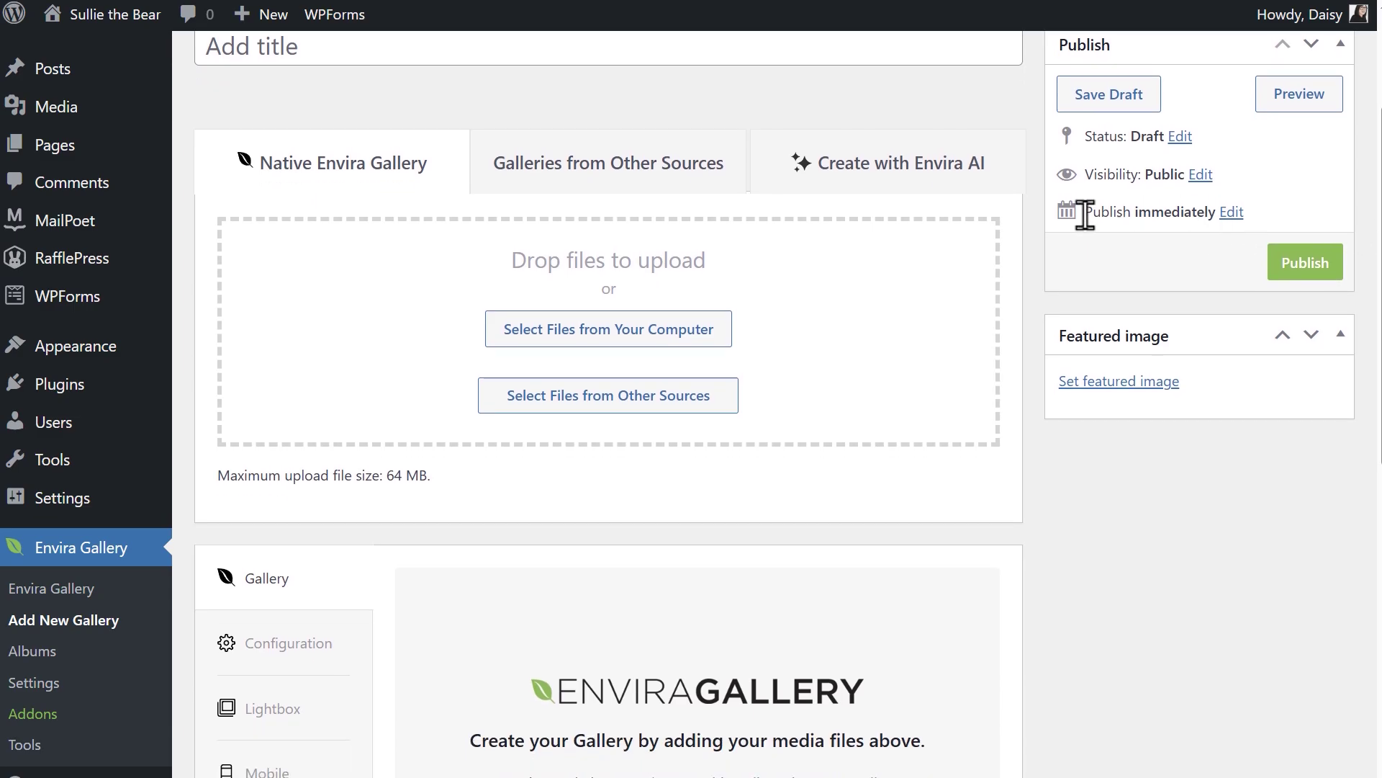
Step: Pick Instagram as the new gallery's source under Galleries from Other Sources
{"action": "left_click", "coordinate": [684, 182]}
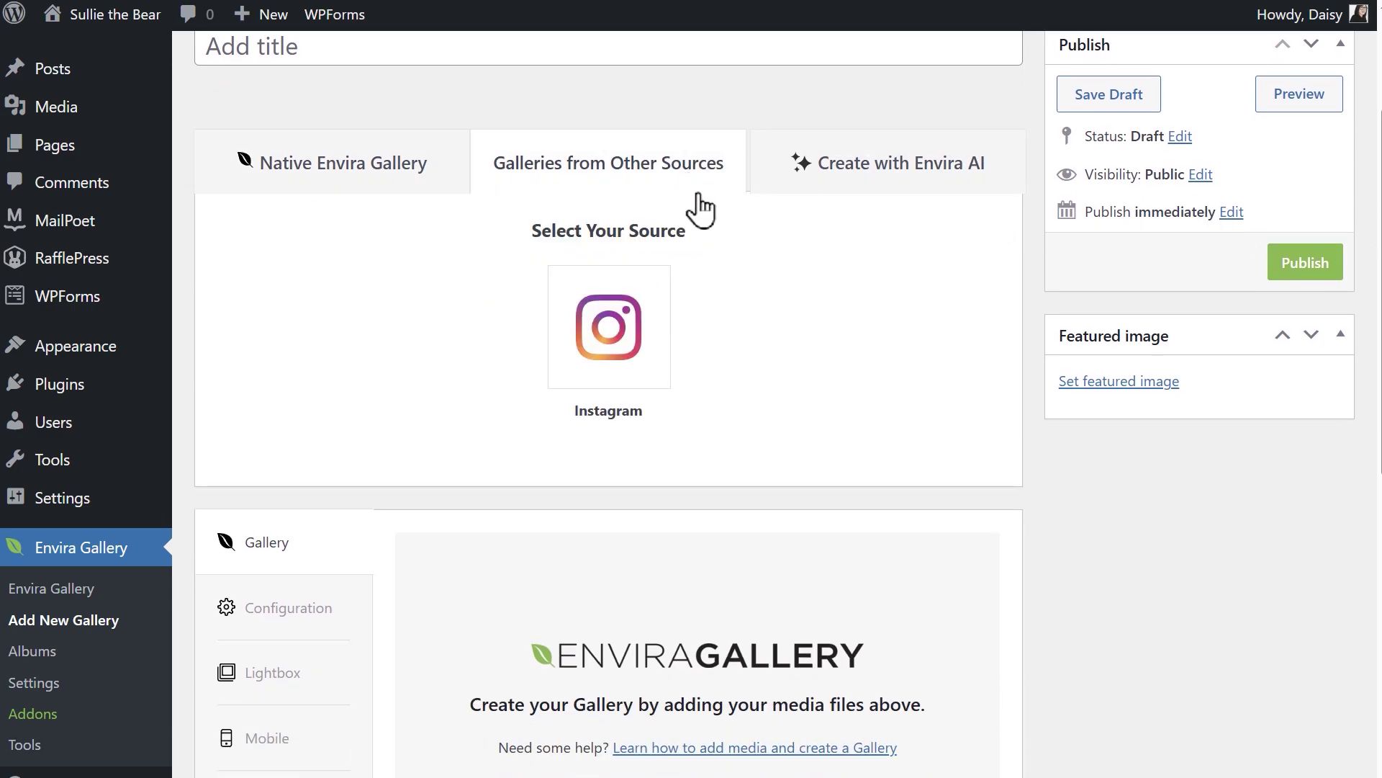
{"action": "left_click", "coordinate": [659, 314]}
{"action": "scroll", "coordinate": [659, 315], "scroll_direction": "down", "scroll_amount": 1}
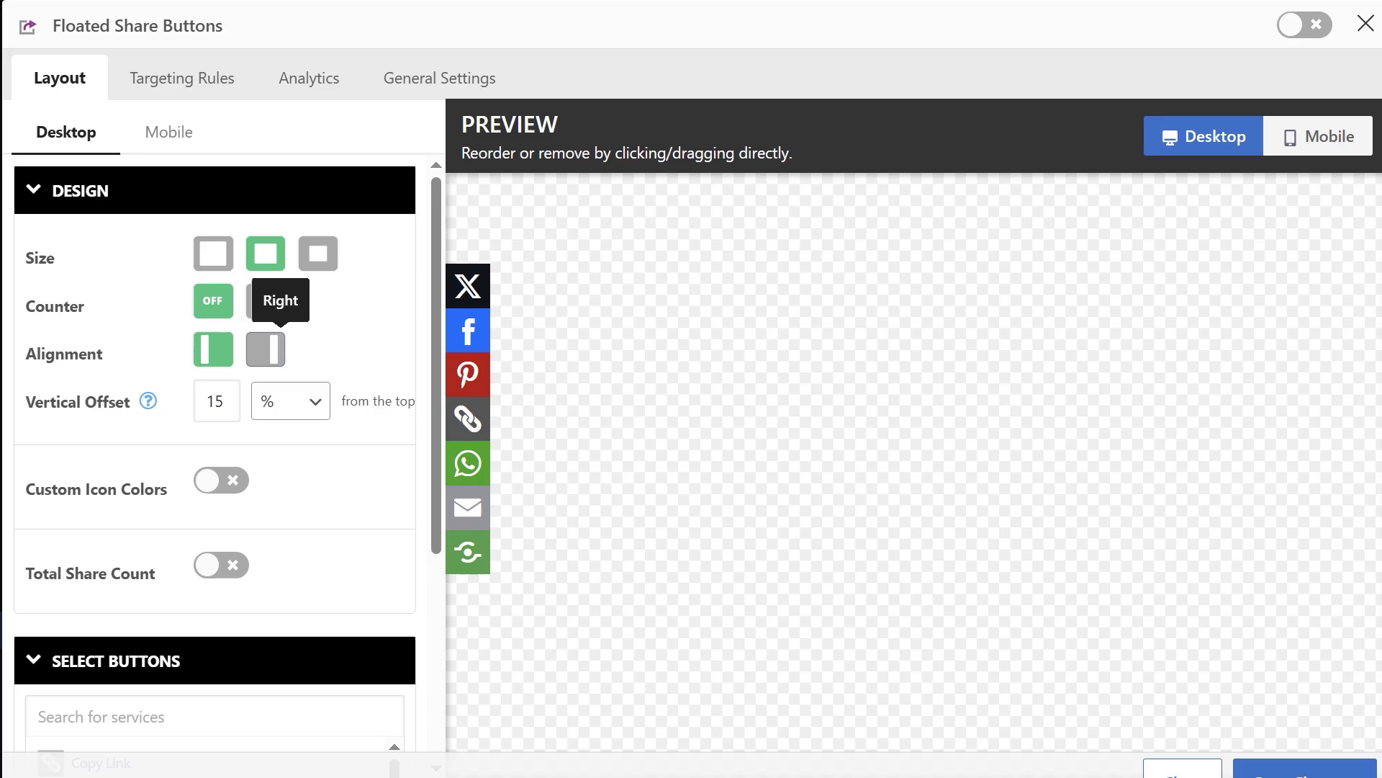
Step: Align the floated share buttons right and, after trying Small, set them to Large
{"action": "left_click", "coordinate": [265, 350]}
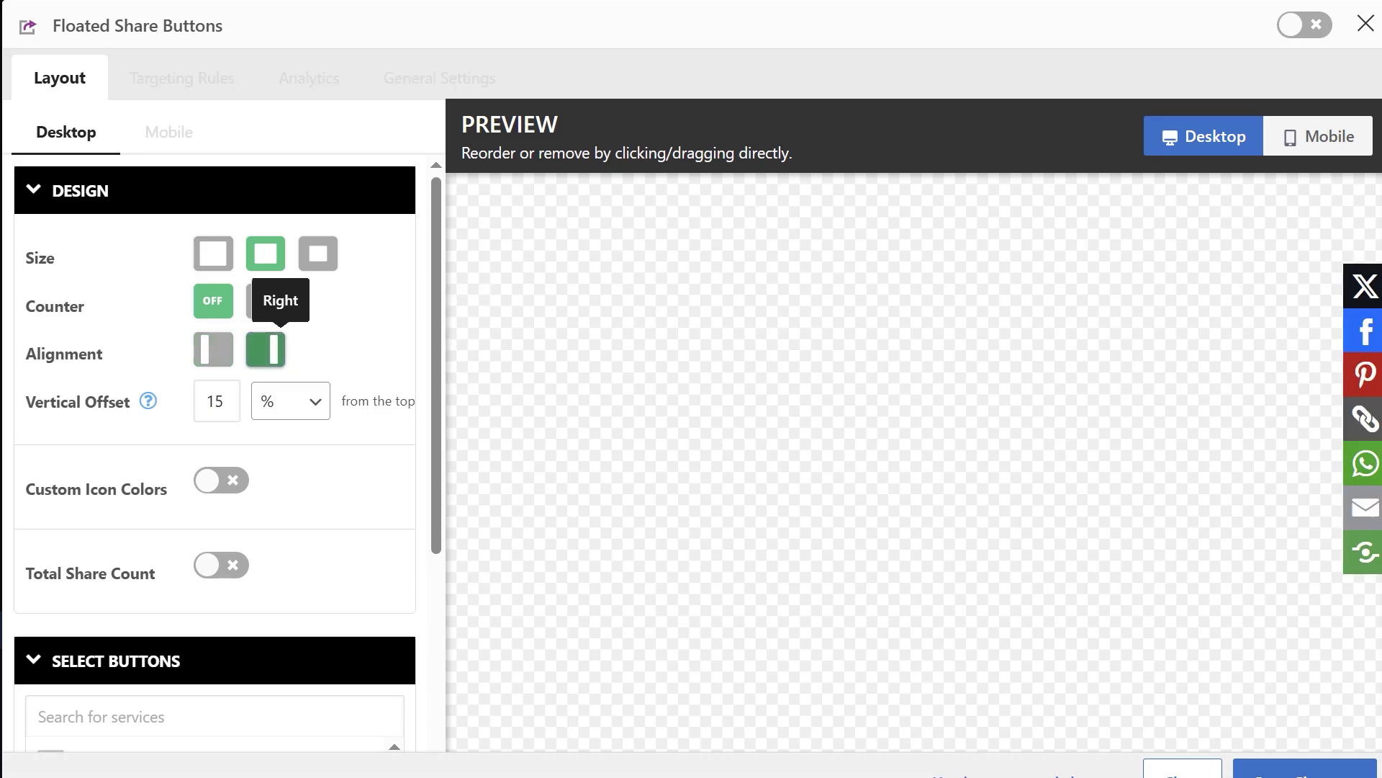
{"action": "left_click", "coordinate": [318, 253]}
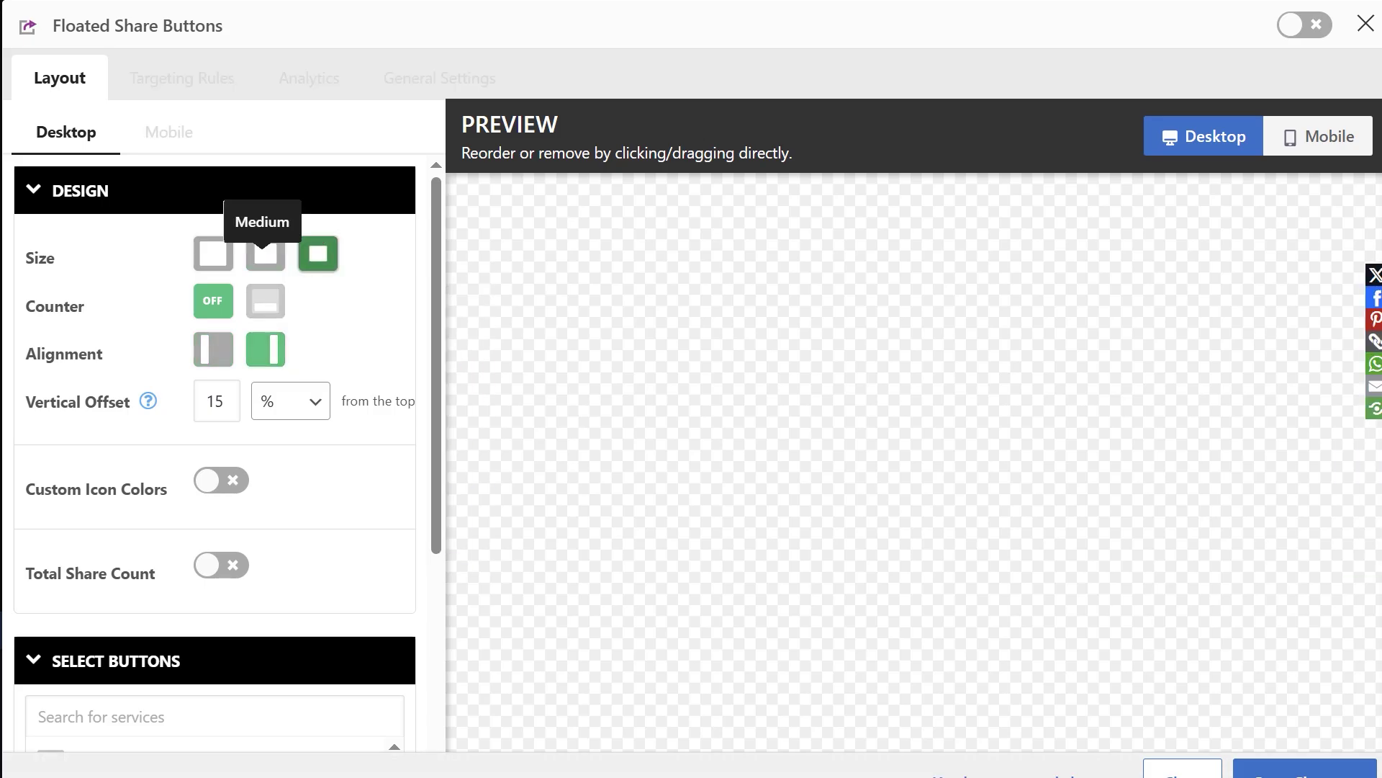
{"action": "left_click", "coordinate": [212, 253]}
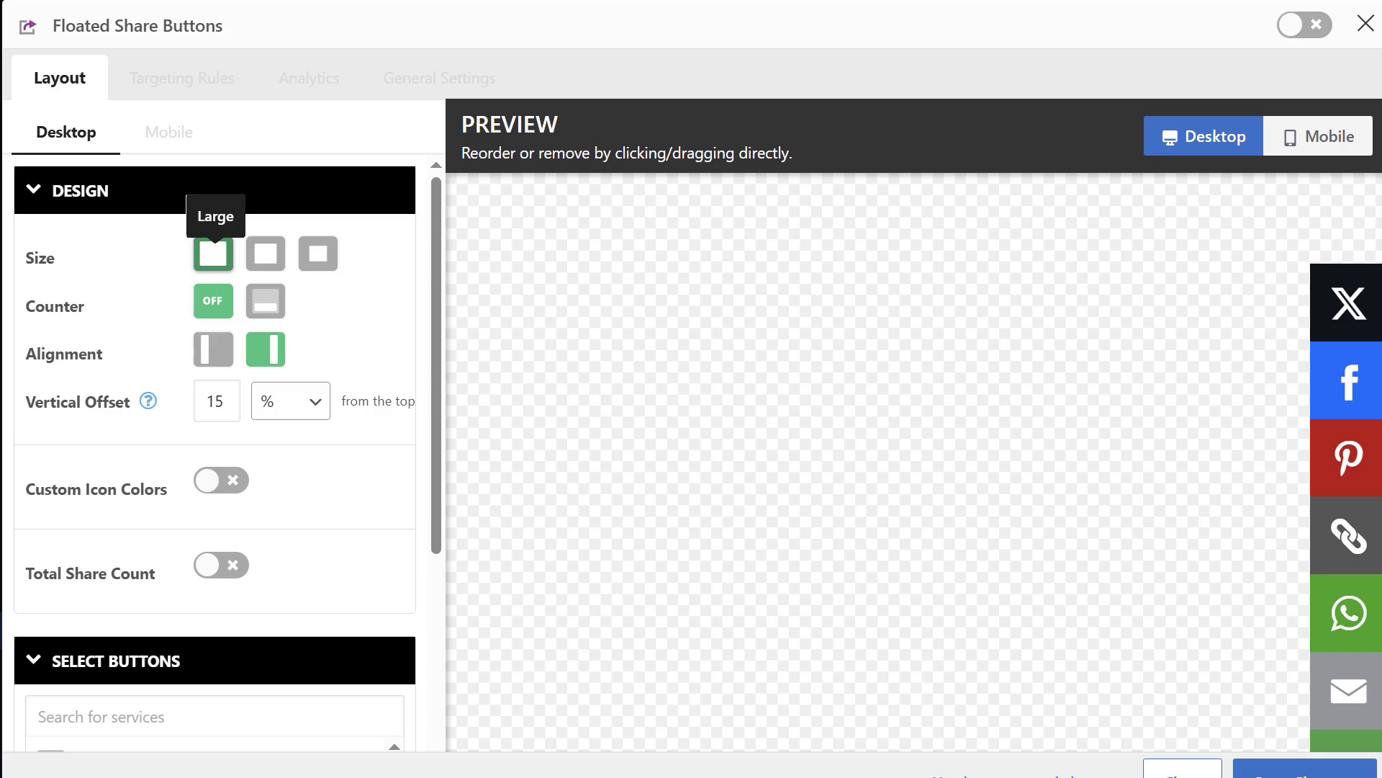
Step: Turn on share counts and review the page targeting choices, keeping All pages
{"action": "left_click", "coordinate": [267, 301]}
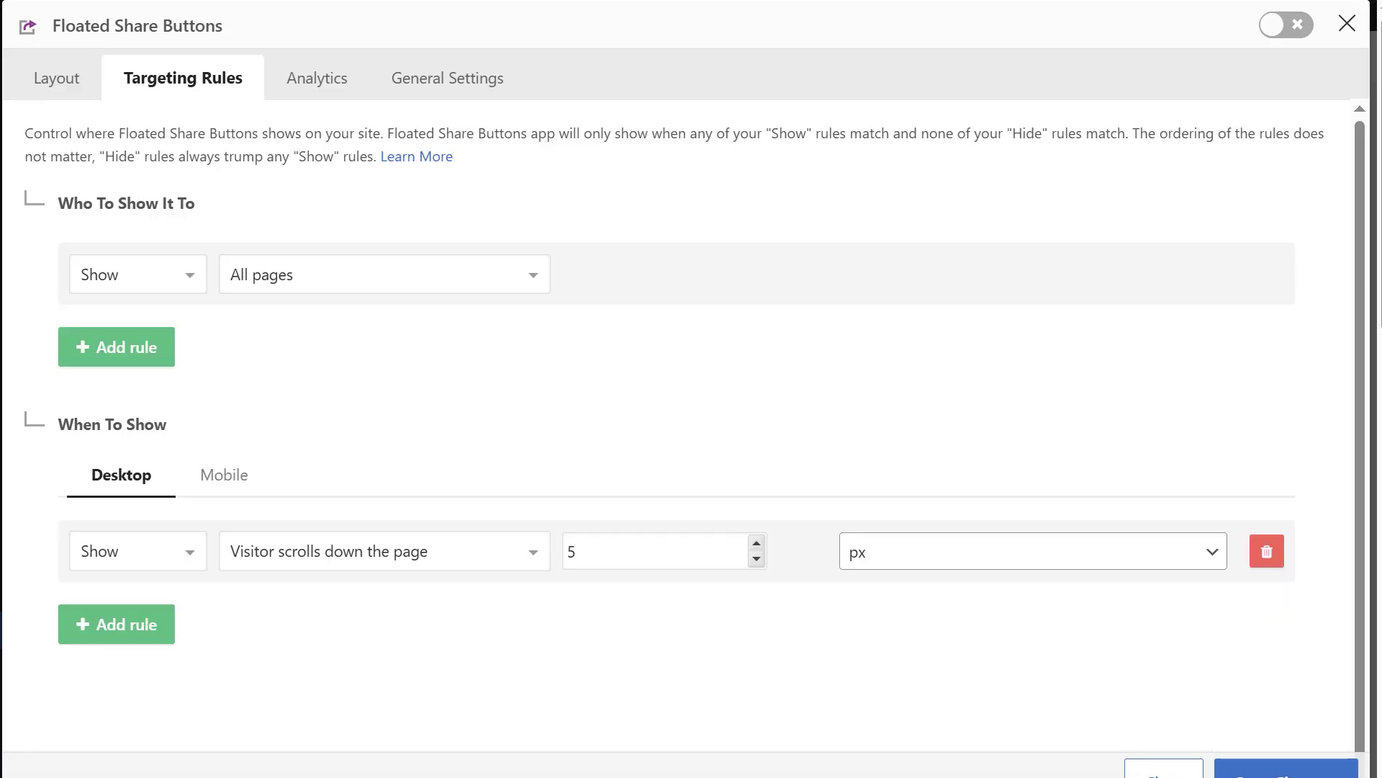
{"action": "left_click", "coordinate": [383, 276]}
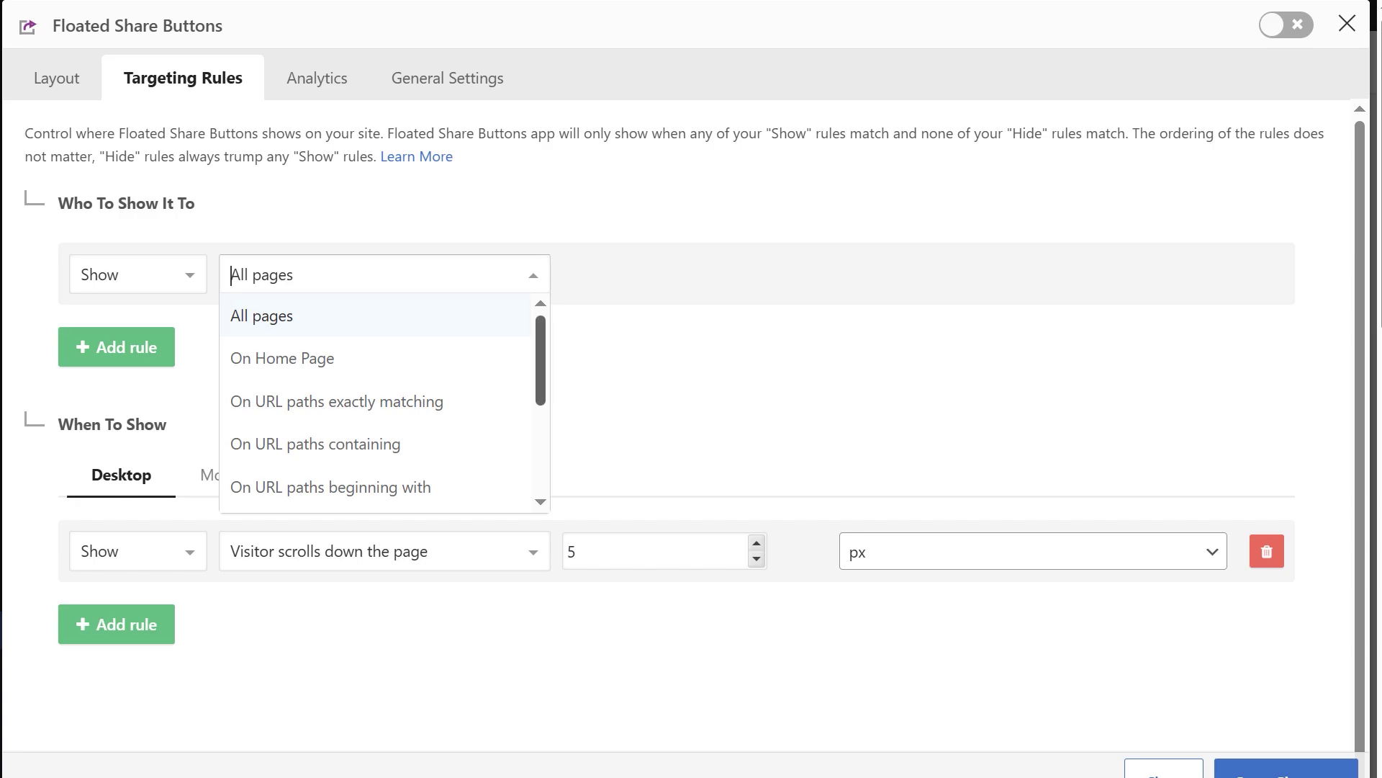
{"action": "scroll", "coordinate": [384, 403], "scroll_direction": "down", "scroll_amount": 2}
{"action": "scroll", "coordinate": [384, 403], "scroll_direction": "down", "scroll_amount": 2}
{"action": "key", "text": "Escape"}
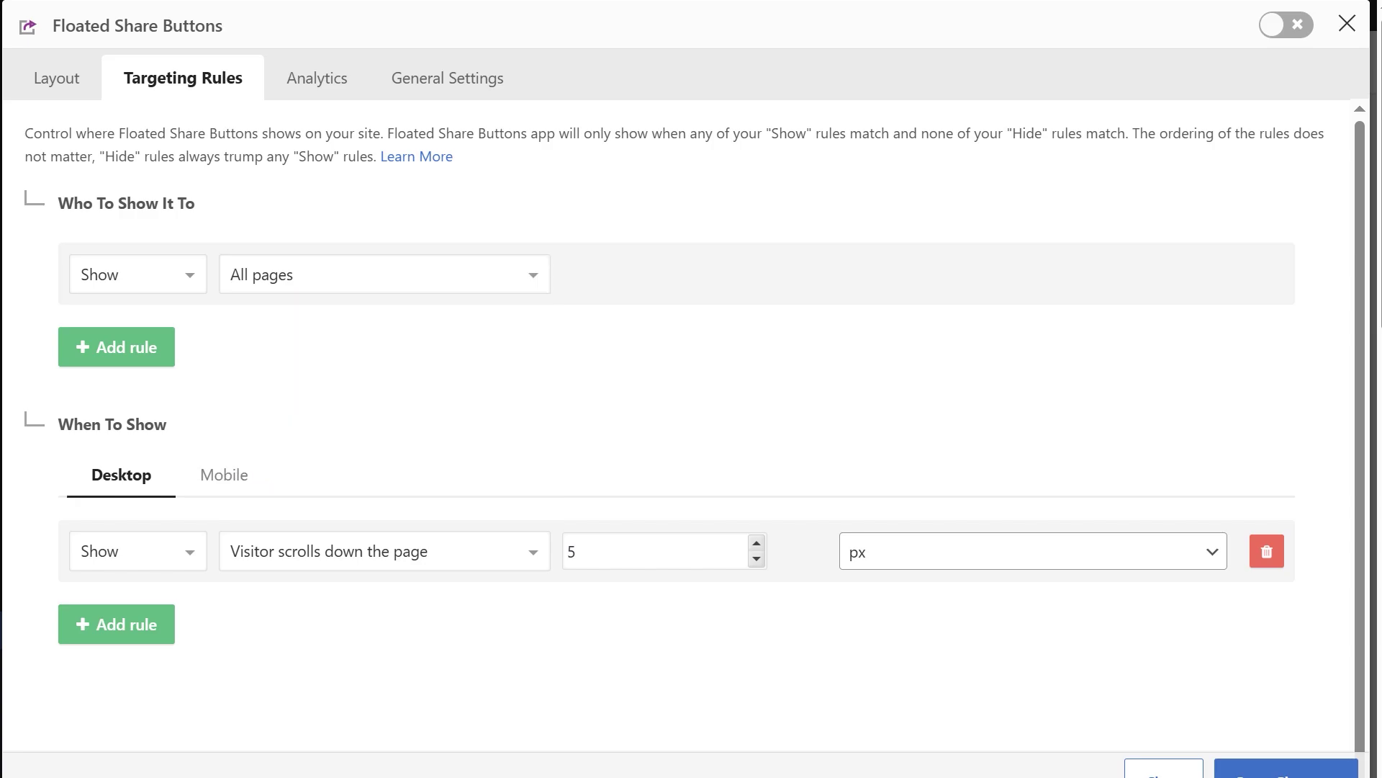
Step: Review the scroll trigger options unchanged, then bring up the UTM campaign tracking settings
{"action": "left_click", "coordinate": [383, 551]}
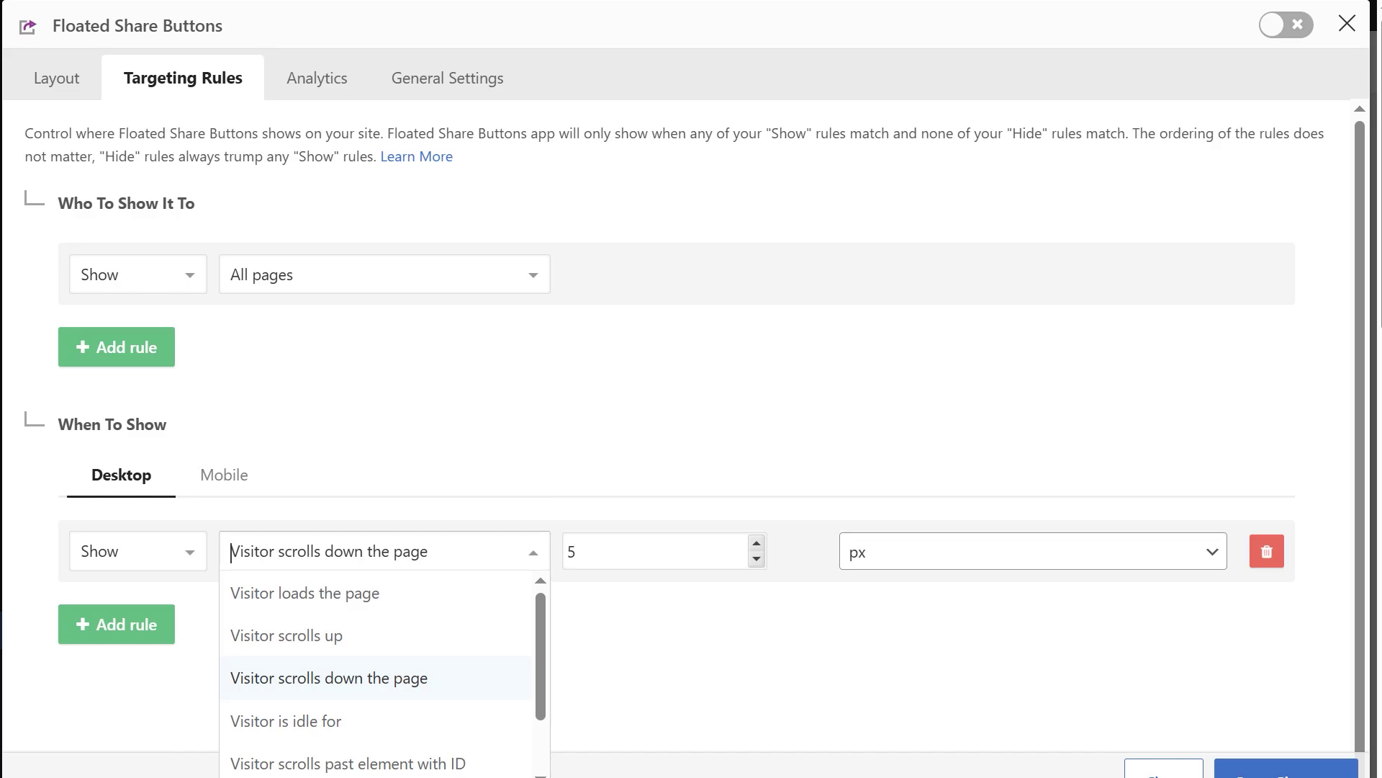
{"action": "key", "text": "Escape"}
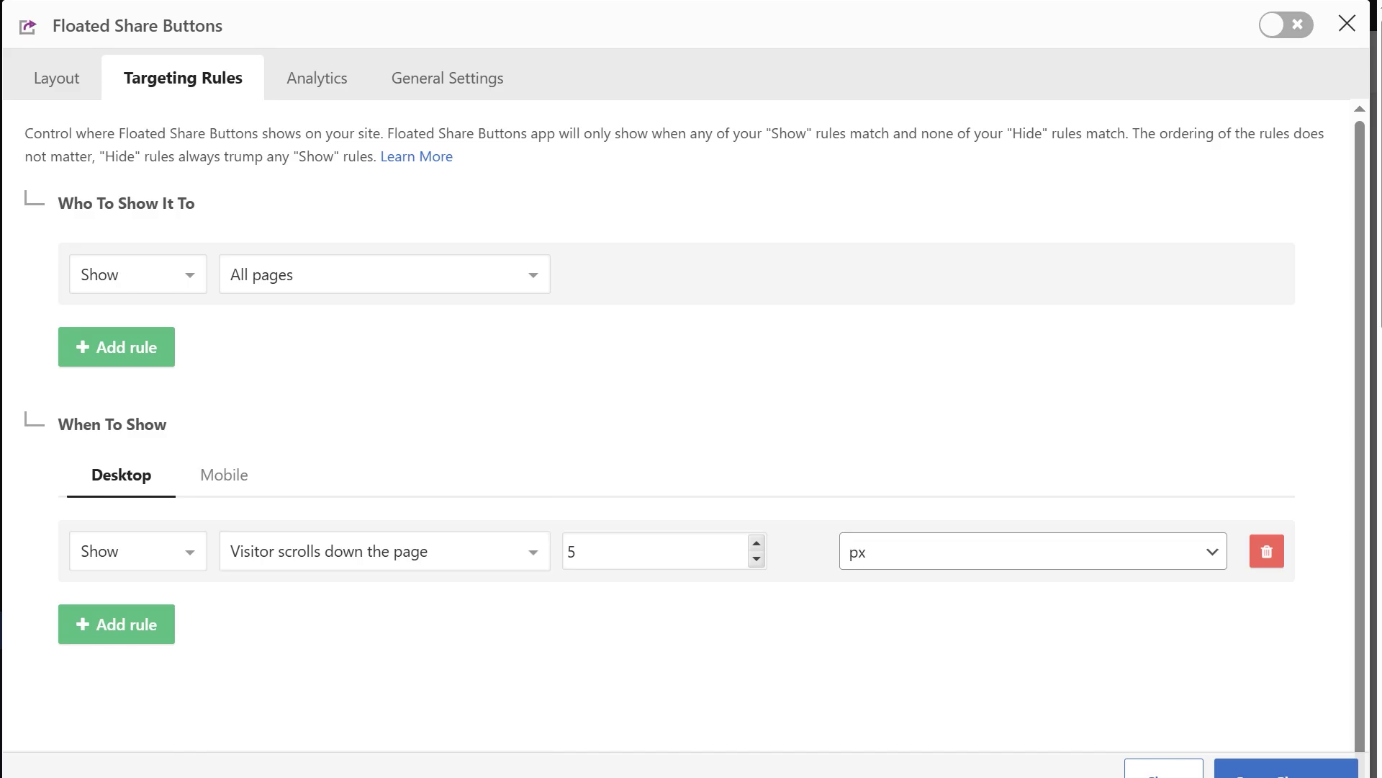
{"action": "left_click", "coordinate": [317, 77]}
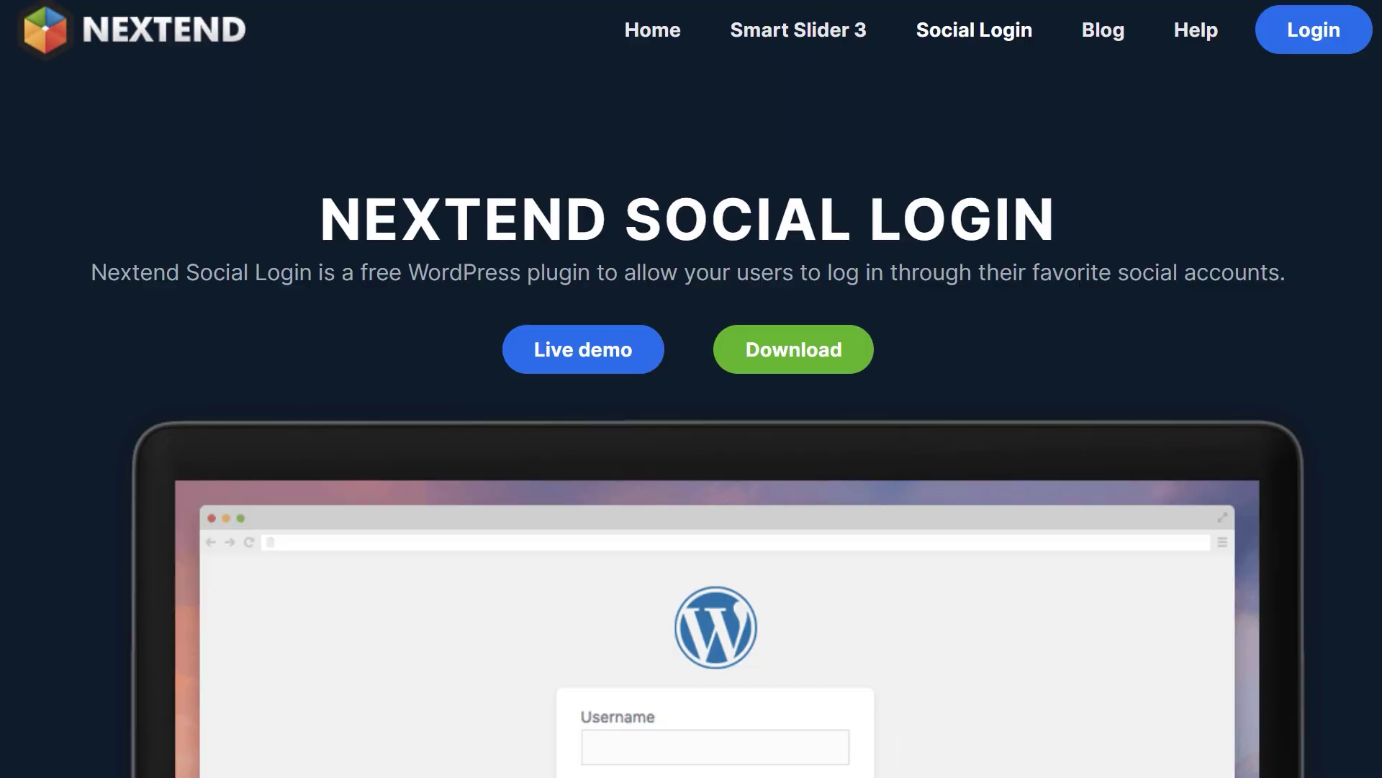
{"action": "scroll", "coordinate": [691, 388], "scroll_direction": "down", "scroll_amount": 1}
{"action": "scroll", "coordinate": [692, 388], "scroll_direction": "down", "scroll_amount": 3}
{"action": "scroll", "coordinate": [692, 389], "scroll_direction": "down", "scroll_amount": 3}
{"action": "scroll", "coordinate": [691, 388], "scroll_direction": "down", "scroll_amount": 2}
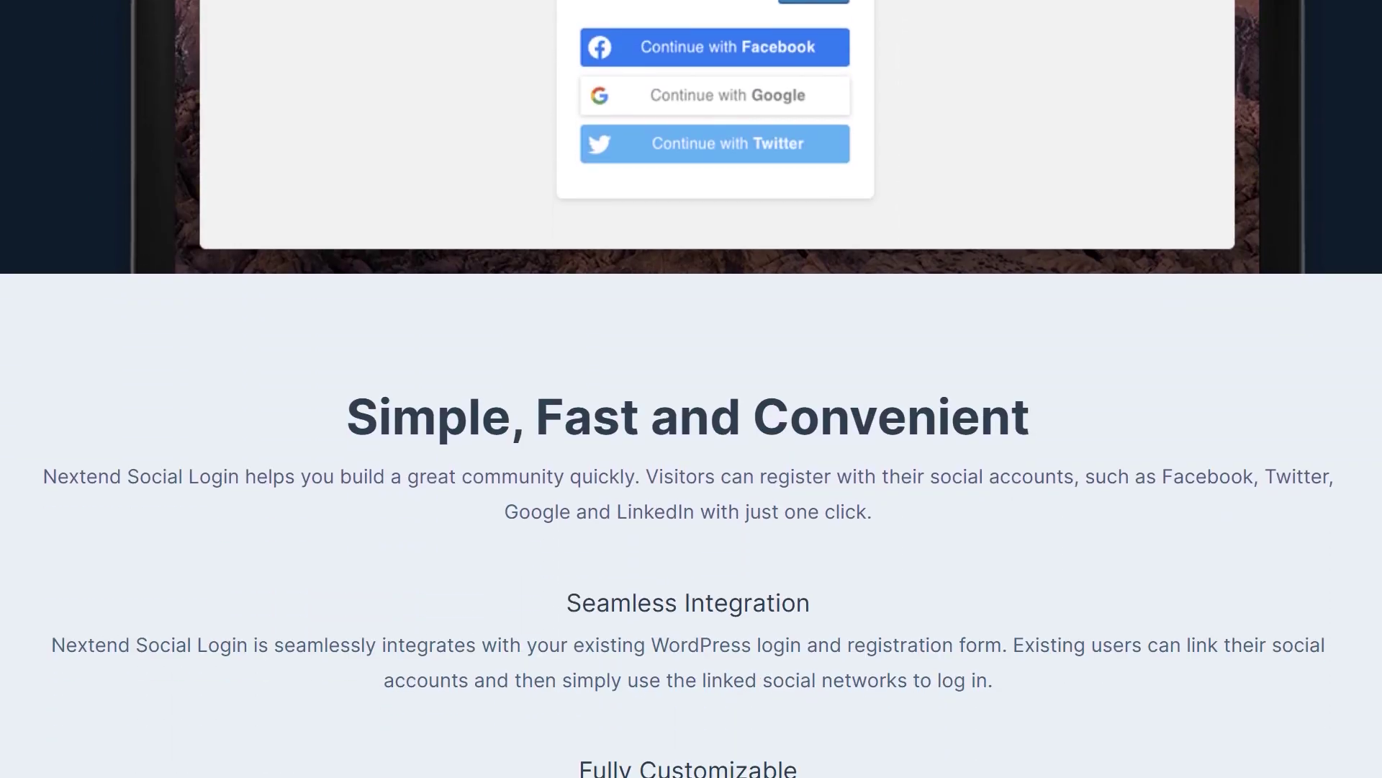
{"action": "scroll", "coordinate": [692, 389], "scroll_direction": "down", "scroll_amount": 2}
{"action": "scroll", "coordinate": [692, 390], "scroll_direction": "down", "scroll_amount": 2}
{"action": "scroll", "coordinate": [691, 389], "scroll_direction": "down", "scroll_amount": 3}
{"action": "scroll", "coordinate": [692, 389], "scroll_direction": "down", "scroll_amount": 2}
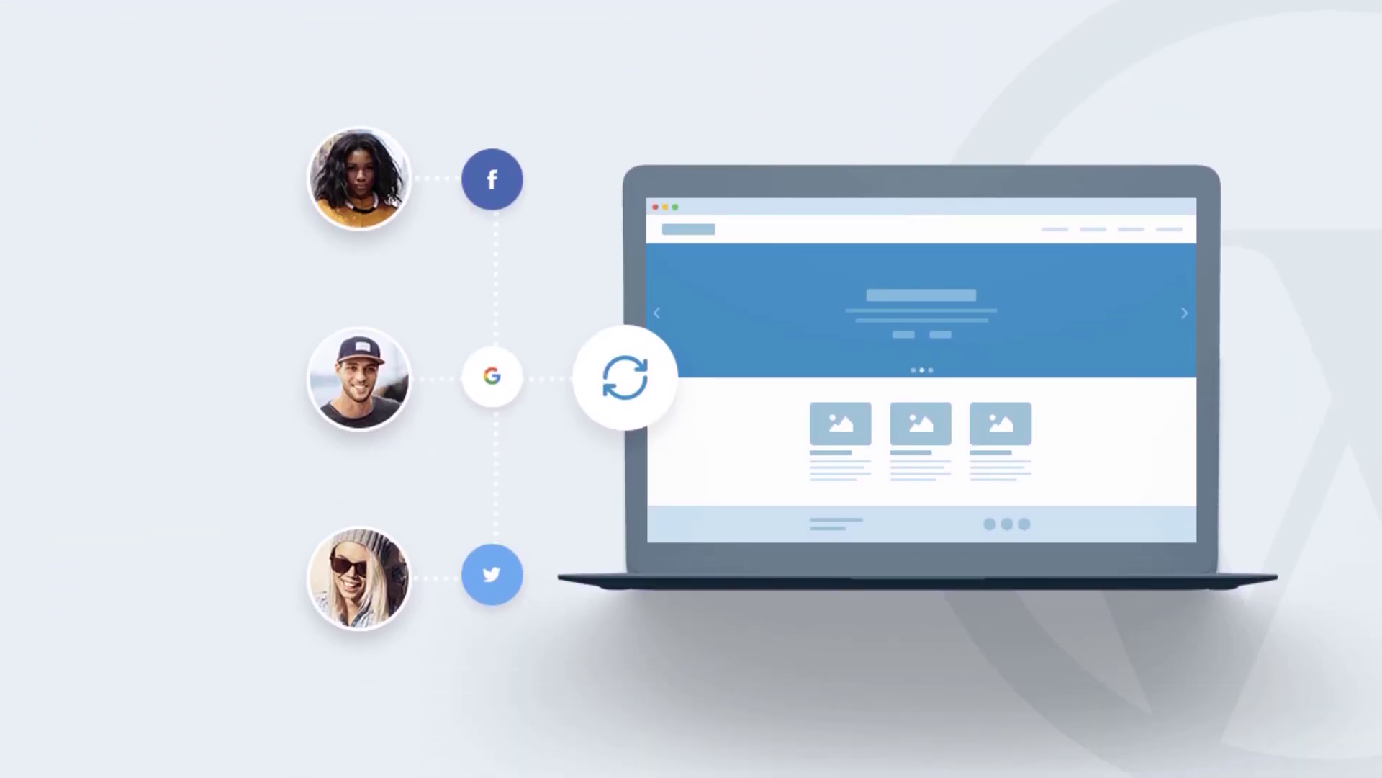
{"action": "scroll", "coordinate": [691, 390], "scroll_direction": "down", "scroll_amount": 3}
{"action": "scroll", "coordinate": [691, 389], "scroll_direction": "down", "scroll_amount": 2}
{"action": "scroll", "coordinate": [691, 389], "scroll_direction": "down", "scroll_amount": 3}
{"action": "scroll", "coordinate": [691, 389], "scroll_direction": "down", "scroll_amount": 2}
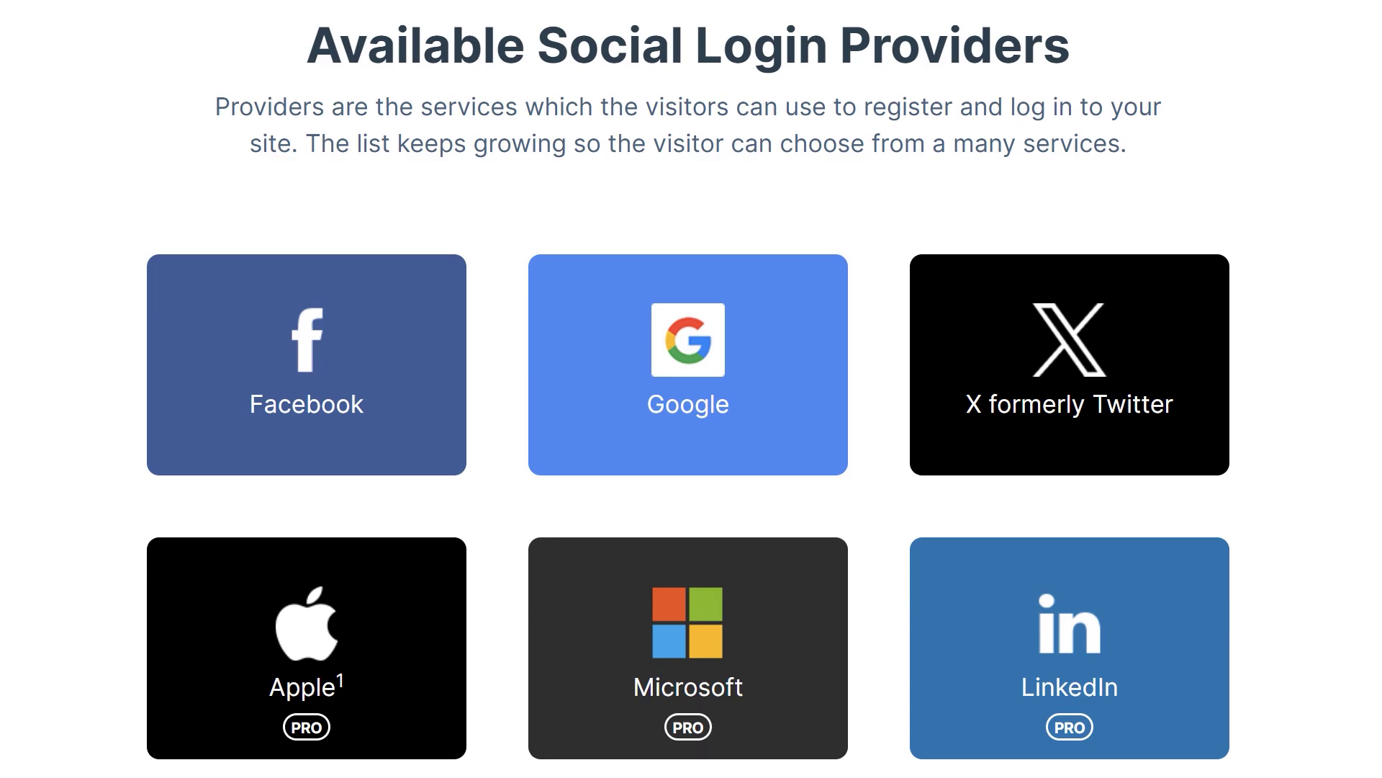
{"action": "scroll", "coordinate": [692, 389], "scroll_direction": "down", "scroll_amount": 1}
{"action": "scroll", "coordinate": [691, 389], "scroll_direction": "down", "scroll_amount": 3}
{"action": "scroll", "coordinate": [692, 388], "scroll_direction": "down", "scroll_amount": 3}
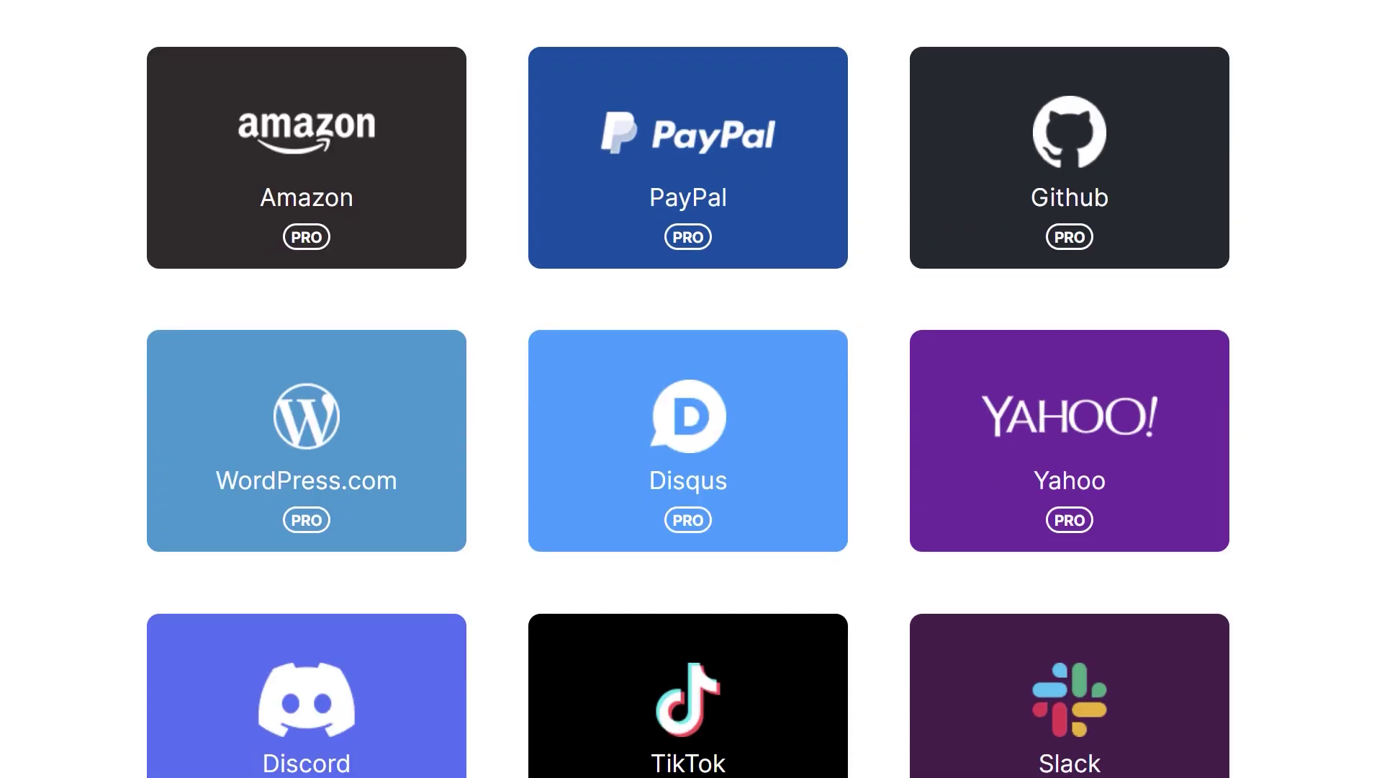
{"action": "scroll", "coordinate": [692, 389], "scroll_direction": "down", "scroll_amount": 1}
{"action": "scroll", "coordinate": [692, 390], "scroll_direction": "down", "scroll_amount": 2}
{"action": "scroll", "coordinate": [692, 388], "scroll_direction": "down", "scroll_amount": 2}
{"action": "scroll", "coordinate": [691, 389], "scroll_direction": "down", "scroll_amount": 2}
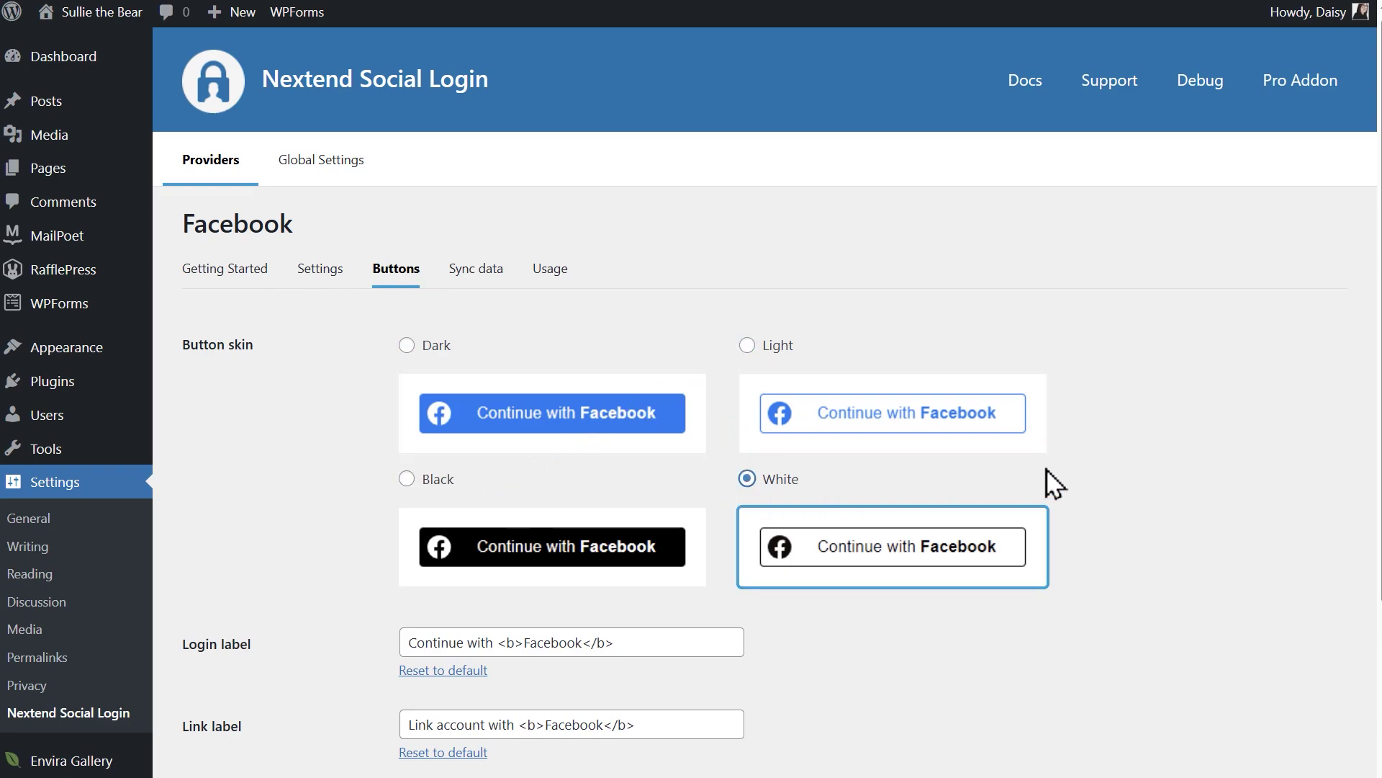
{"action": "scroll", "coordinate": [691, 389], "scroll_direction": "down", "scroll_amount": 1}
{"action": "scroll", "coordinate": [692, 389], "scroll_direction": "down", "scroll_amount": 1}
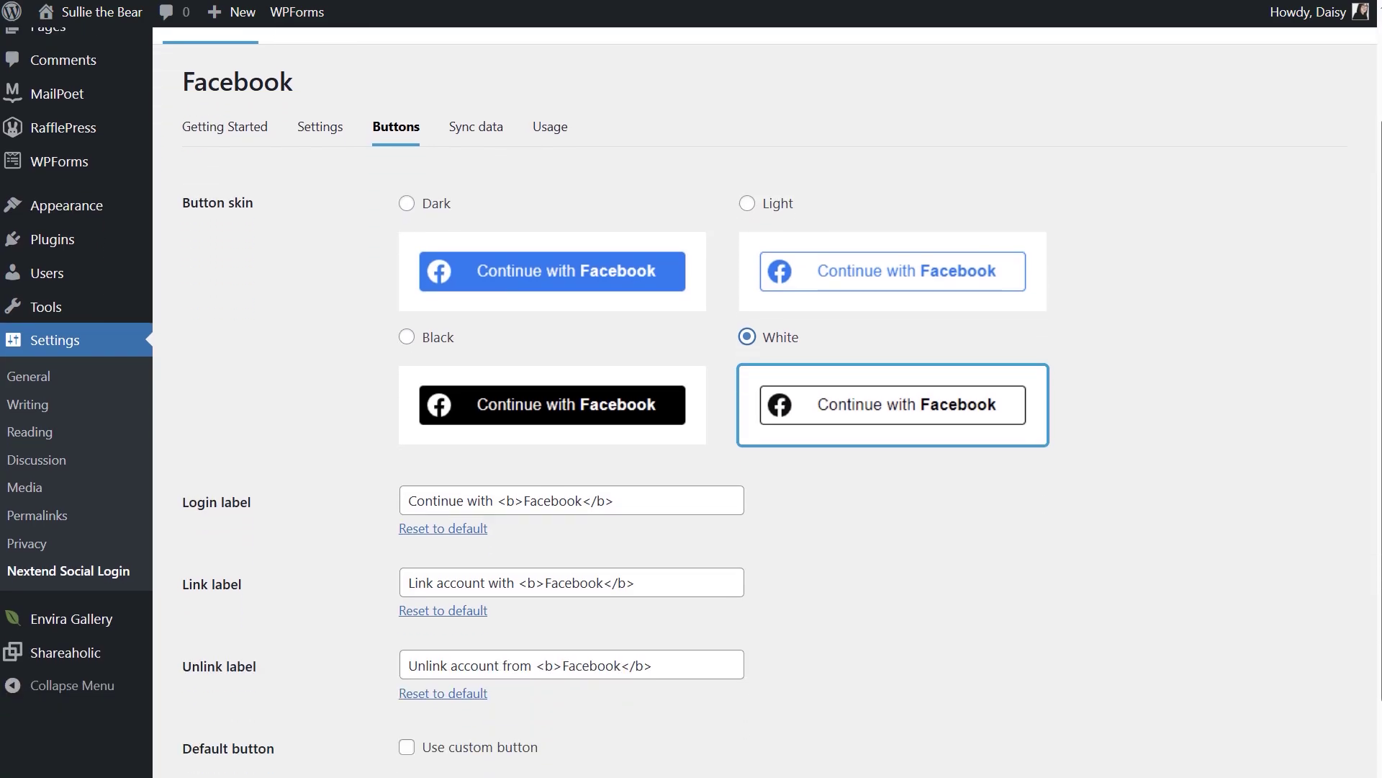
{"action": "scroll", "coordinate": [692, 389], "scroll_direction": "down", "scroll_amount": 1}
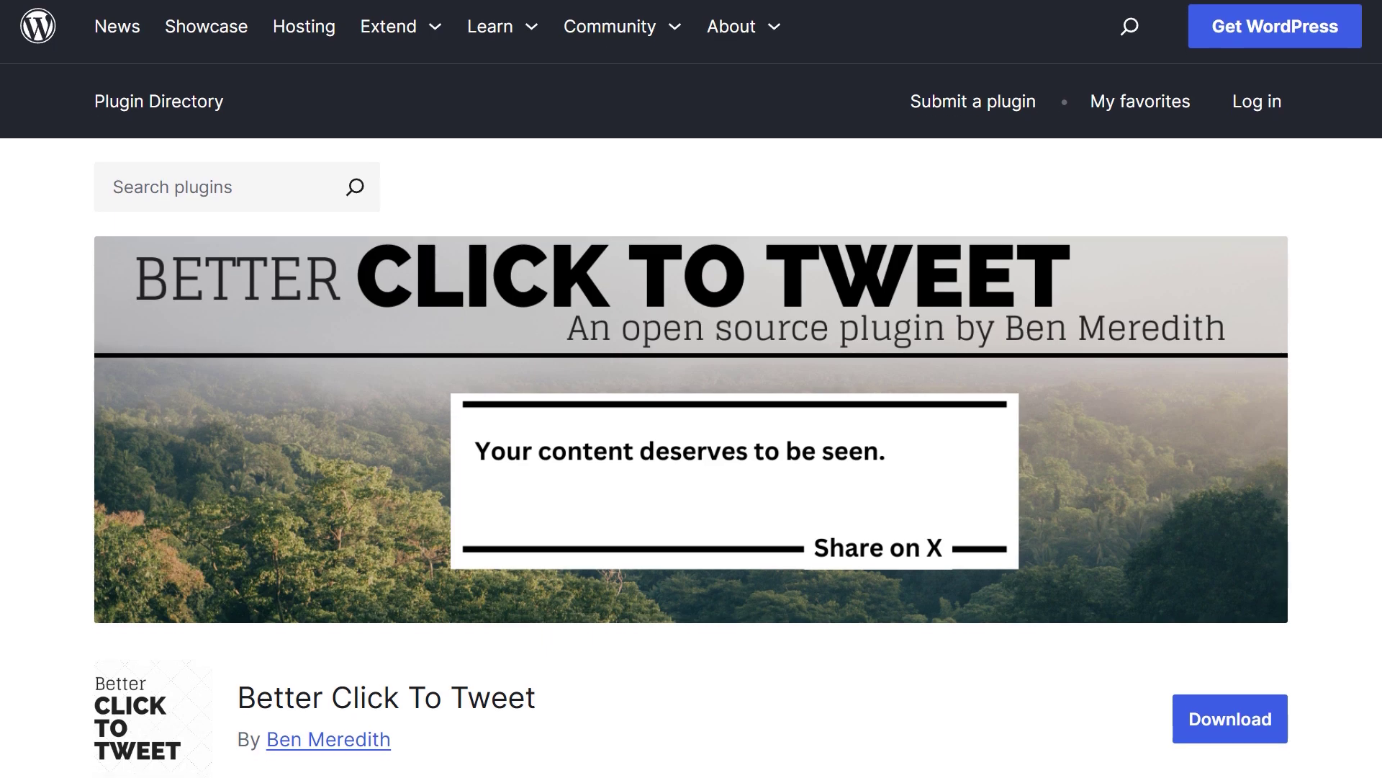
{"action": "scroll", "coordinate": [691, 432], "scroll_direction": "down", "scroll_amount": 1}
{"action": "scroll", "coordinate": [691, 432], "scroll_direction": "down", "scroll_amount": 1}
{"action": "scroll", "coordinate": [691, 432], "scroll_direction": "down", "scroll_amount": 1}
{"action": "scroll", "coordinate": [691, 433], "scroll_direction": "down", "scroll_amount": 1}
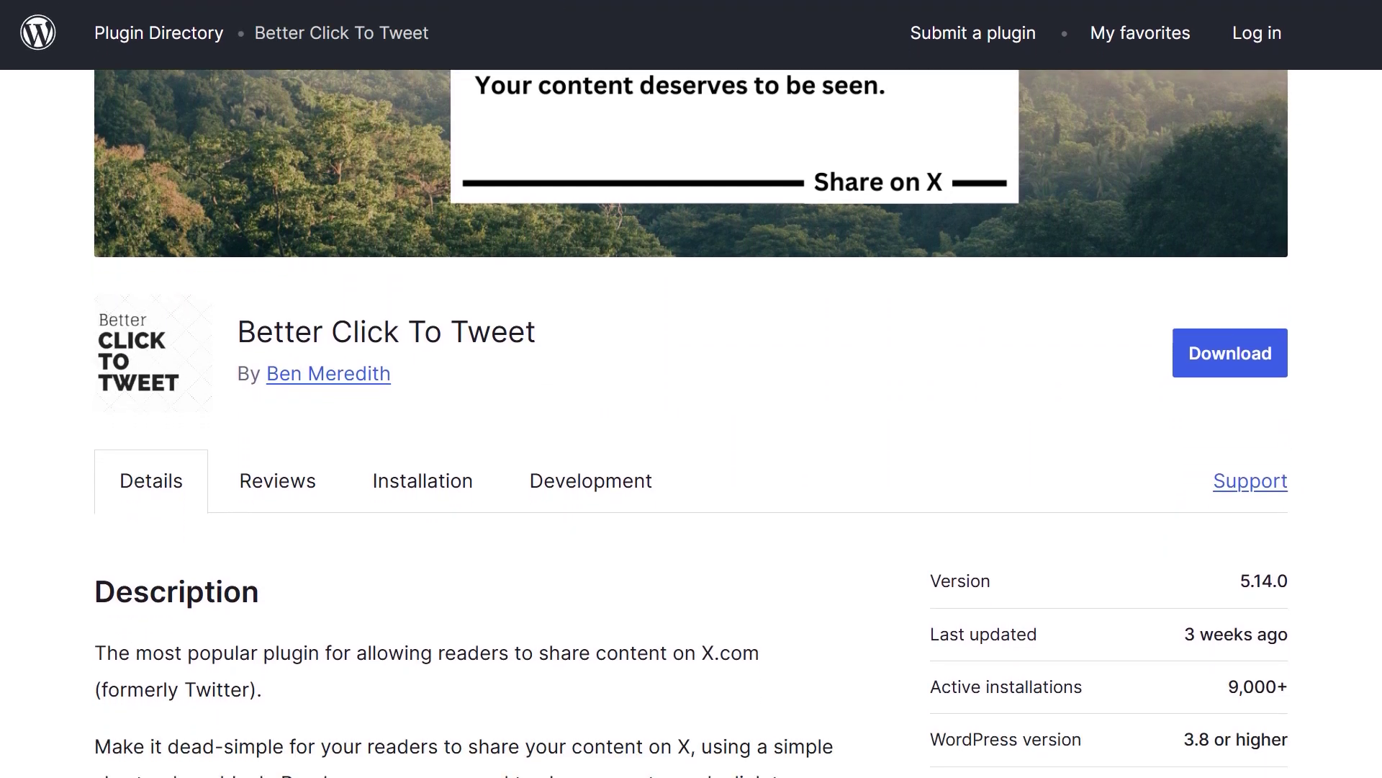
{"action": "scroll", "coordinate": [692, 433], "scroll_direction": "down", "scroll_amount": 1}
{"action": "scroll", "coordinate": [692, 432], "scroll_direction": "down", "scroll_amount": 1}
{"action": "scroll", "coordinate": [692, 432], "scroll_direction": "down", "scroll_amount": 1}
{"action": "scroll", "coordinate": [691, 432], "scroll_direction": "down", "scroll_amount": 1}
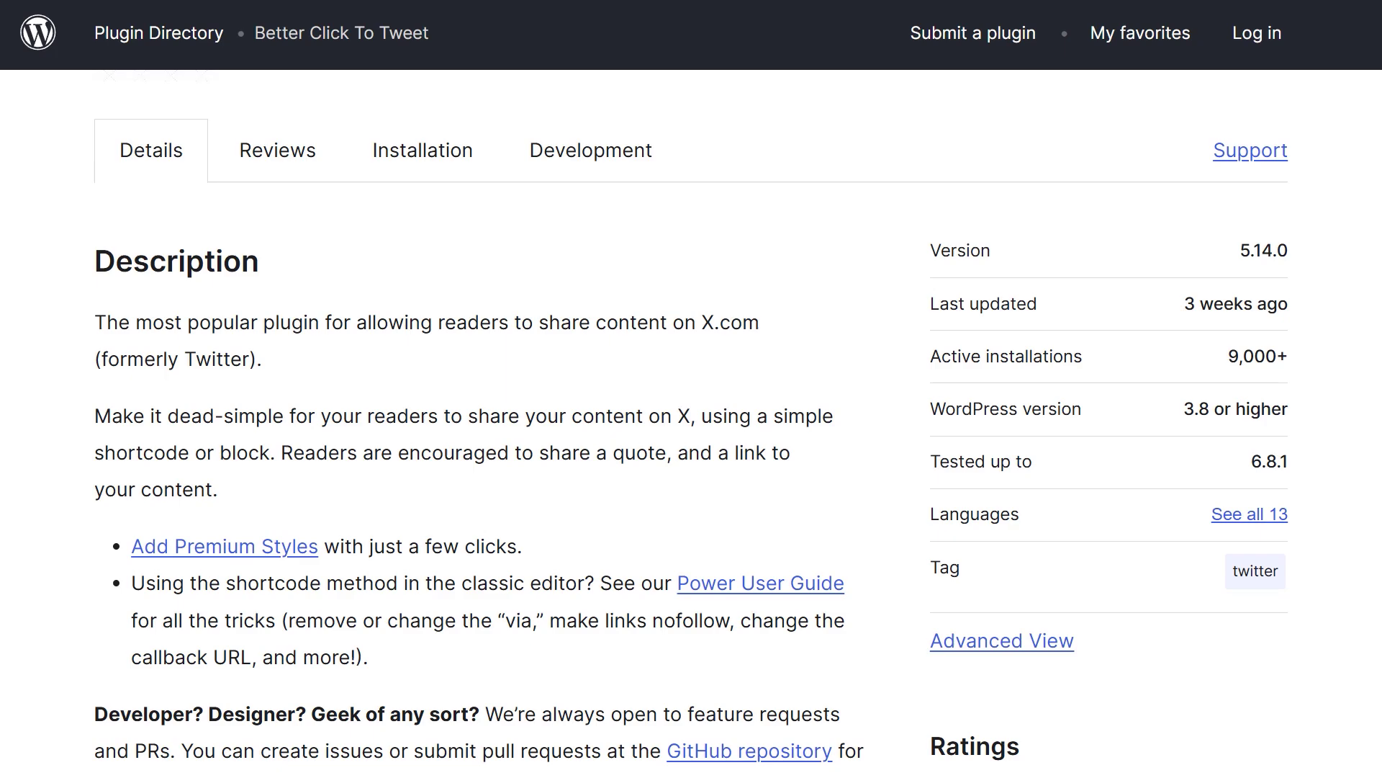
{"action": "scroll", "coordinate": [691, 432], "scroll_direction": "down", "scroll_amount": 1}
{"action": "scroll", "coordinate": [692, 432], "scroll_direction": "down", "scroll_amount": 1}
{"action": "scroll", "coordinate": [691, 433], "scroll_direction": "down", "scroll_amount": 1}
{"action": "scroll", "coordinate": [691, 432], "scroll_direction": "down", "scroll_amount": 1}
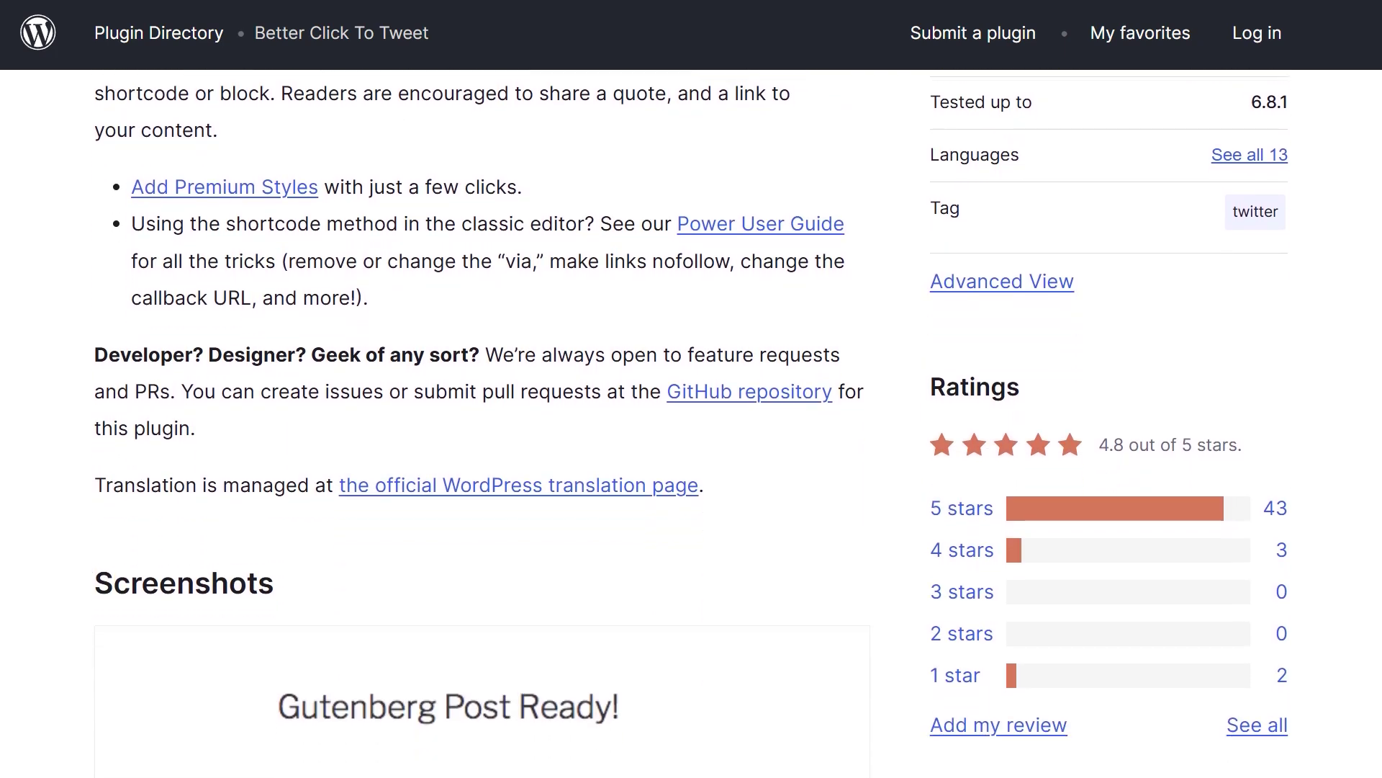
{"action": "scroll", "coordinate": [692, 432], "scroll_direction": "down", "scroll_amount": 1}
{"action": "scroll", "coordinate": [692, 432], "scroll_direction": "down", "scroll_amount": 1}
{"action": "scroll", "coordinate": [691, 433], "scroll_direction": "down", "scroll_amount": 1}
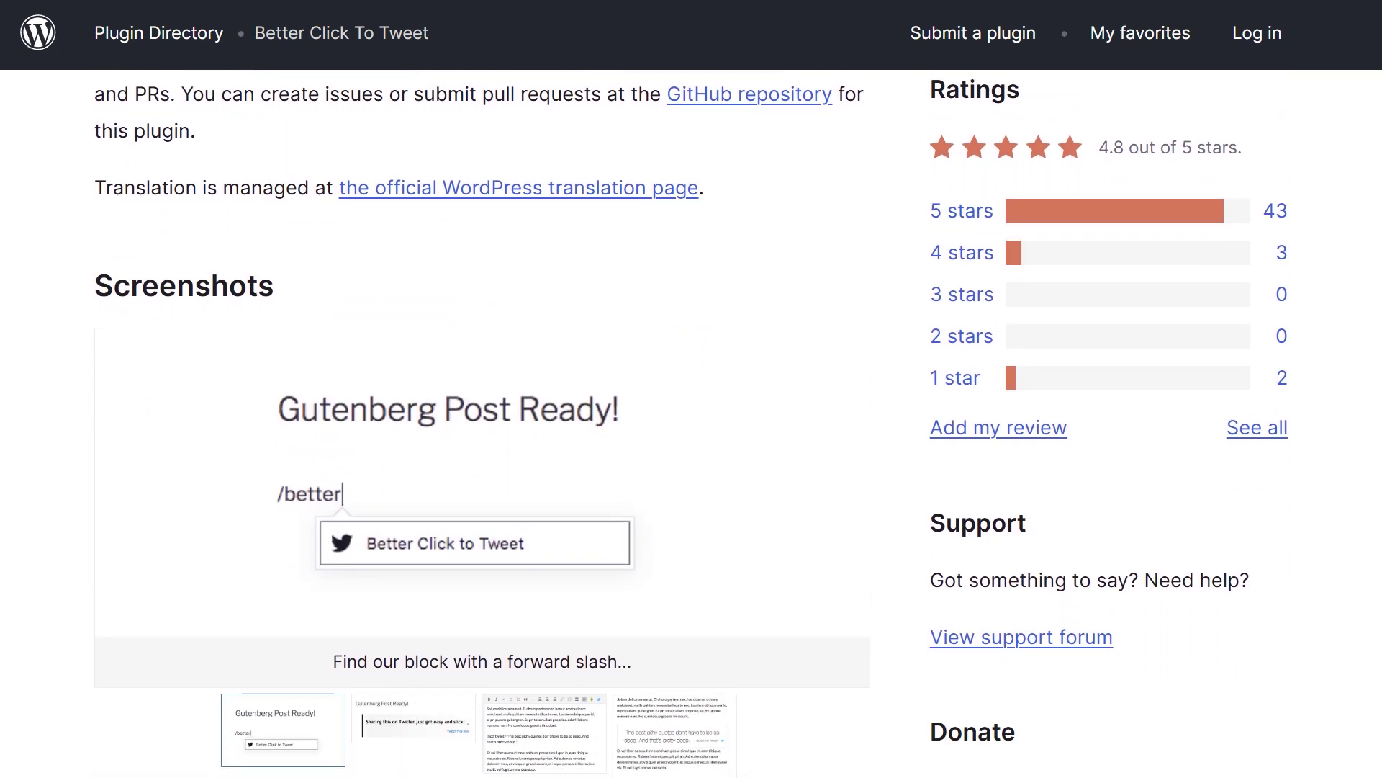
{"action": "scroll", "coordinate": [691, 432], "scroll_direction": "down", "scroll_amount": 2}
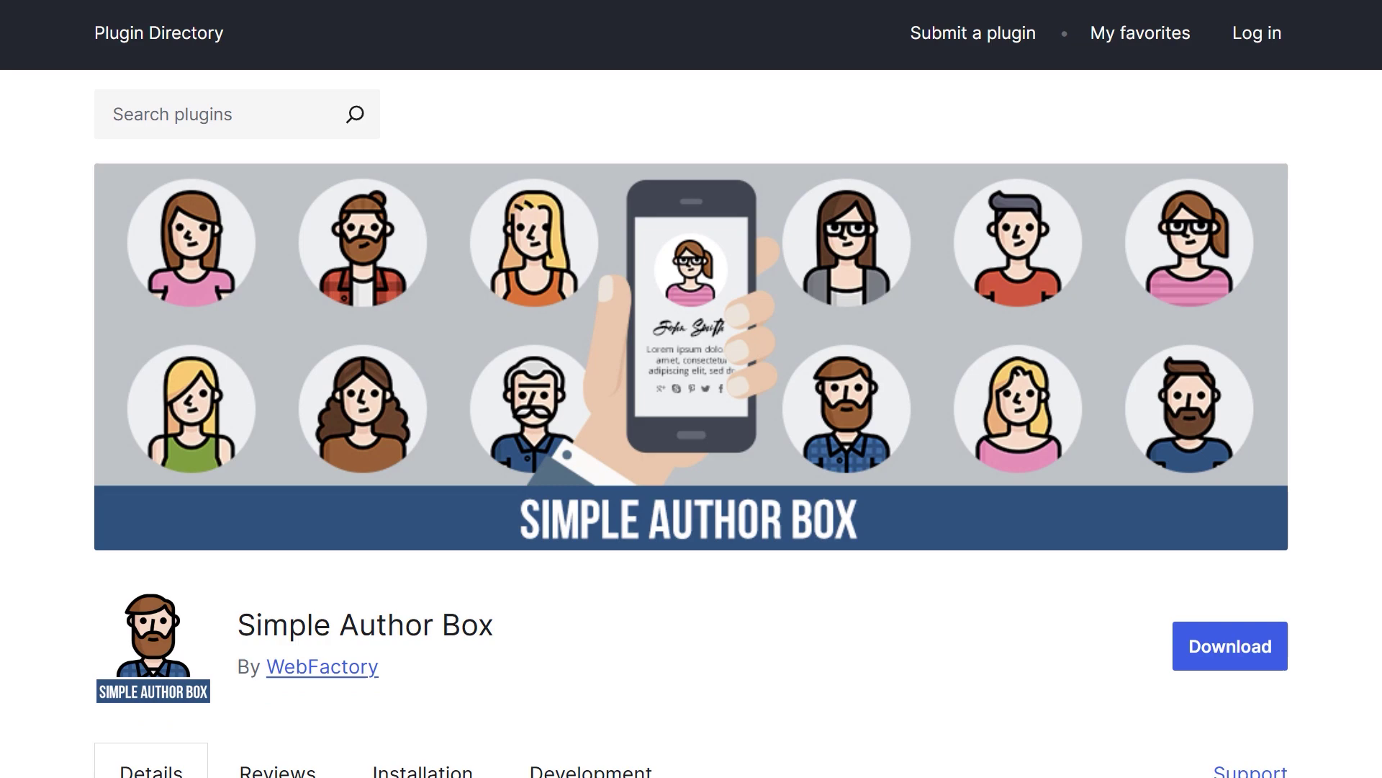
{"action": "scroll", "coordinate": [691, 433], "scroll_direction": "down", "scroll_amount": 1}
{"action": "scroll", "coordinate": [691, 432], "scroll_direction": "down", "scroll_amount": 1}
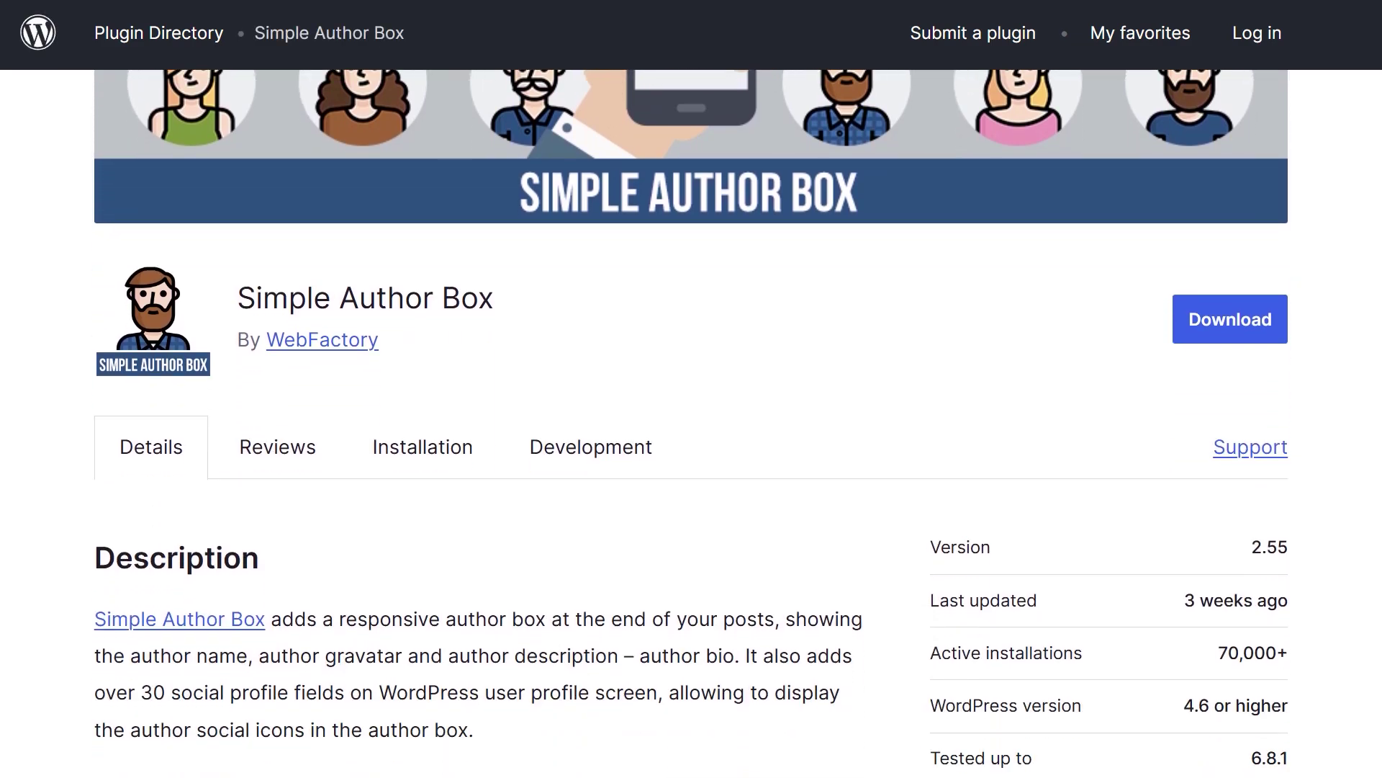